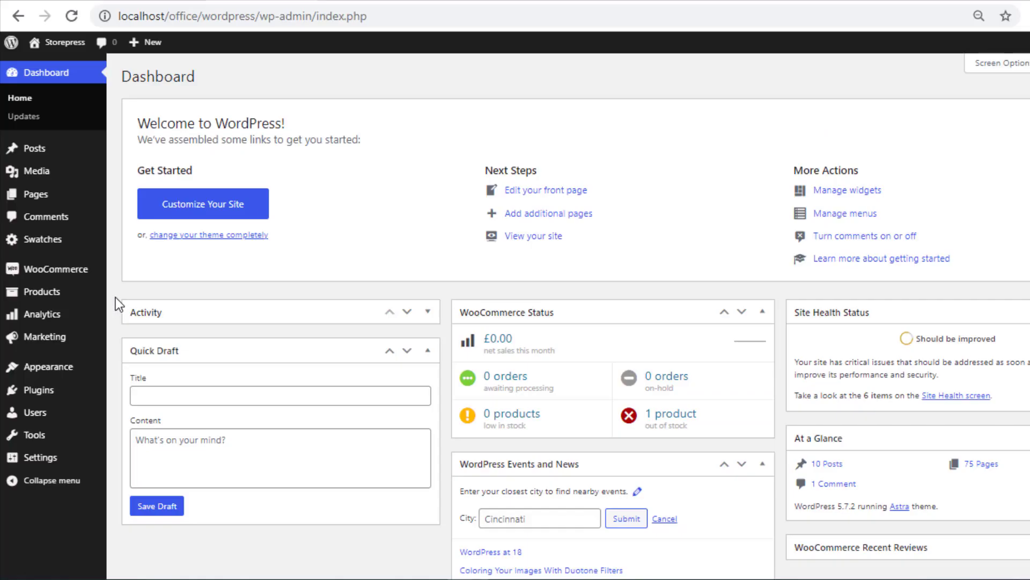
- View the Tooltip product's L, M, S, XL and XXL Size swatches on the storefront
{"action": "mouse_move", "coordinate": [96, 296]}
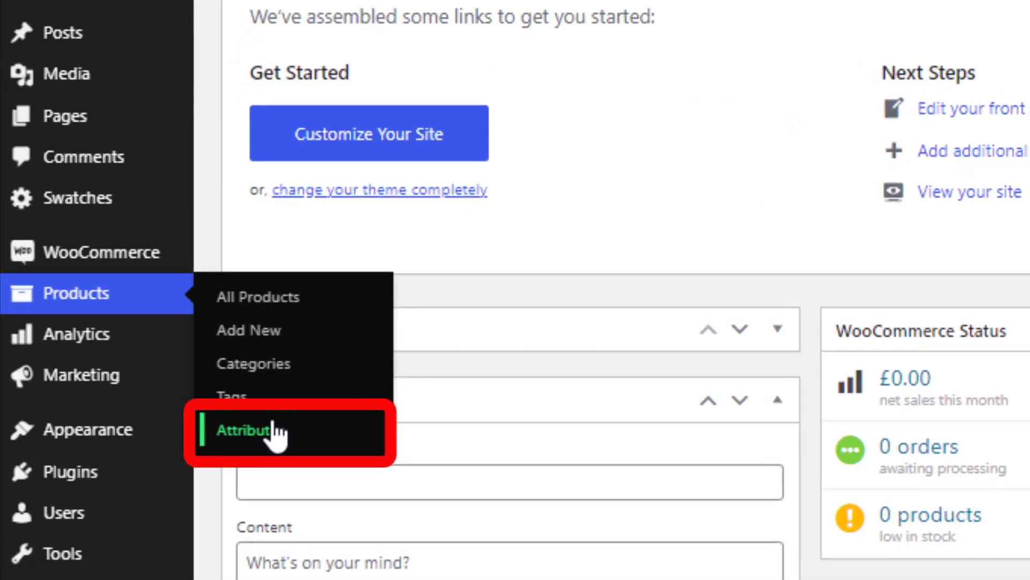
- Open the Size attribute's terms list (39–43) and open size 39 for editing
{"action": "left_click", "coordinate": [276, 432]}
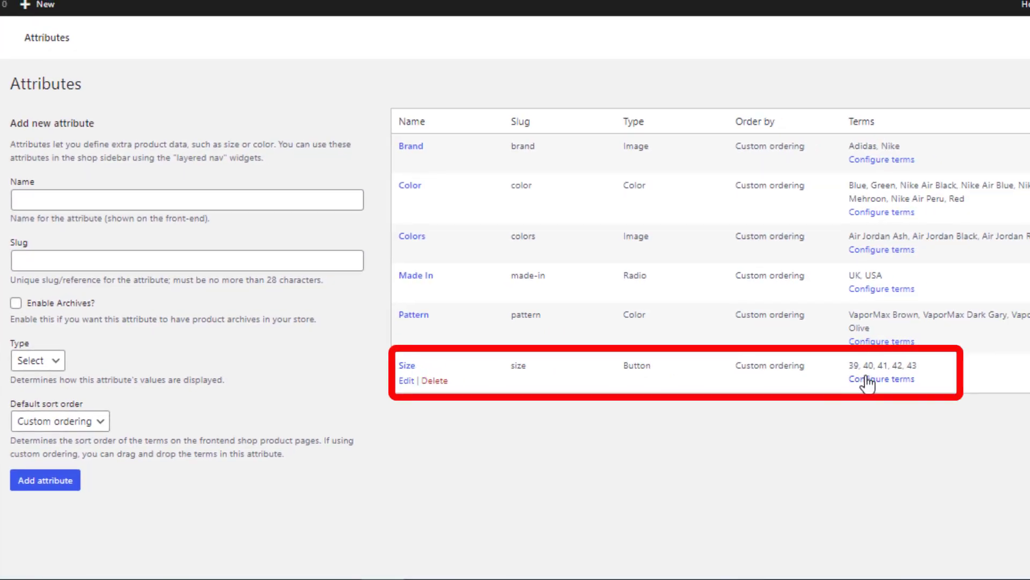
{"action": "left_click", "coordinate": [868, 380]}
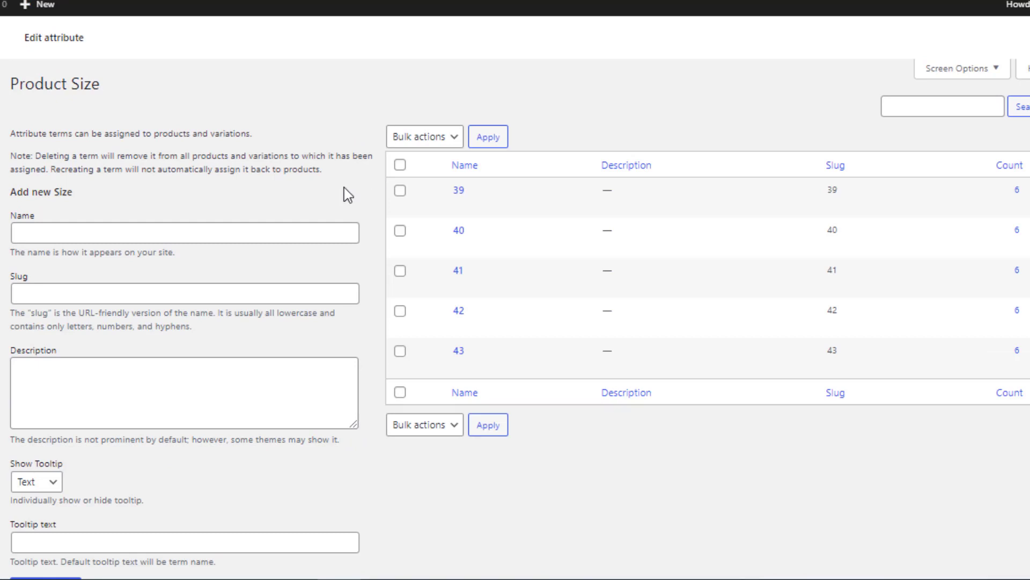
{"action": "left_click", "coordinate": [462, 207]}
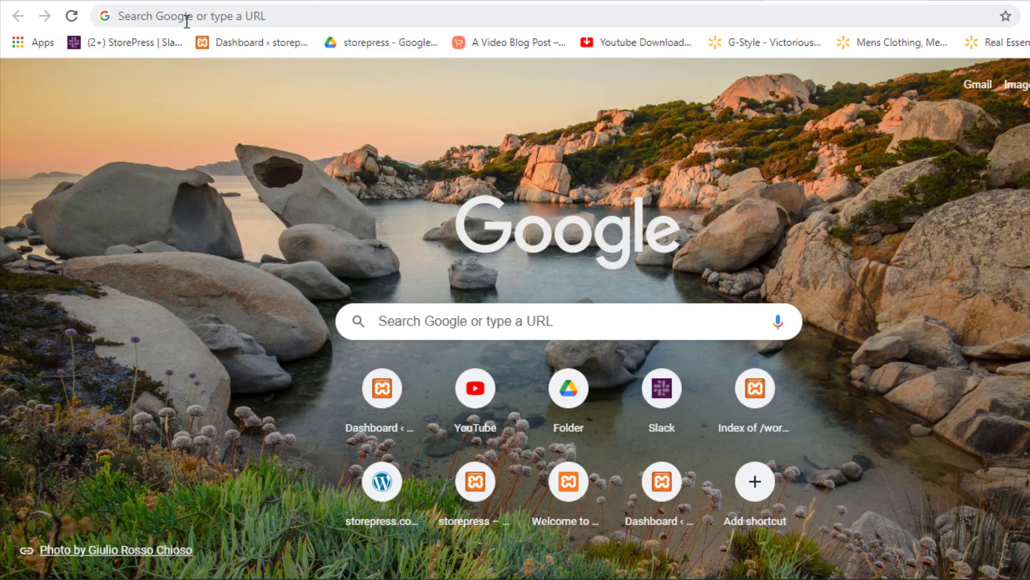
- Go to getwooplugins.com and open the Variation Swatches For WooCommerce plugin page
{"action": "left_click", "coordinate": [187, 22]}
{"action": "type", "text": "g"}
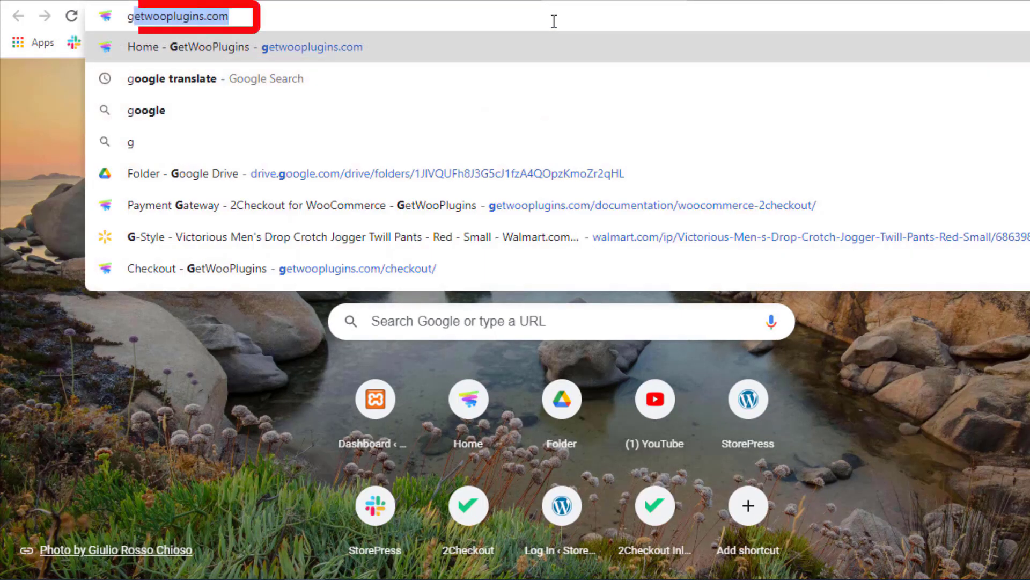
{"action": "left_click", "coordinate": [324, 54]}
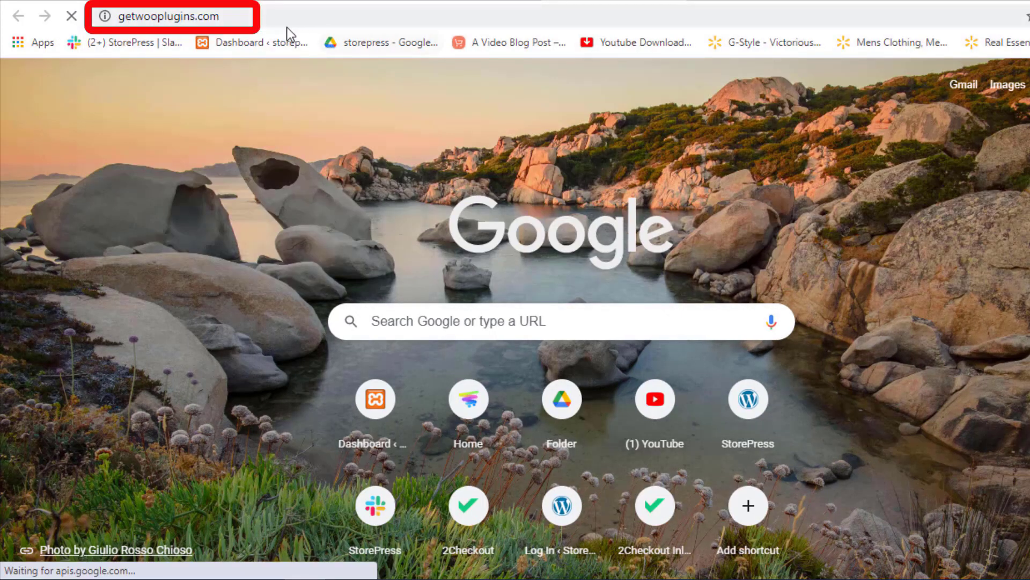
{"action": "left_click", "coordinate": [283, 140]}
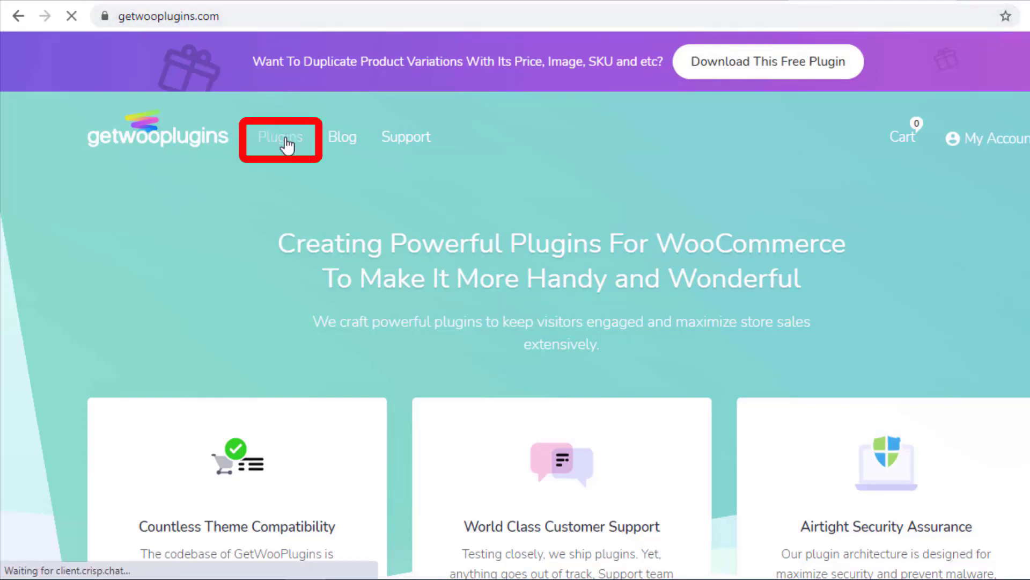
{"action": "scroll", "coordinate": [285, 143], "scroll_direction": "down", "scroll_amount": 7}
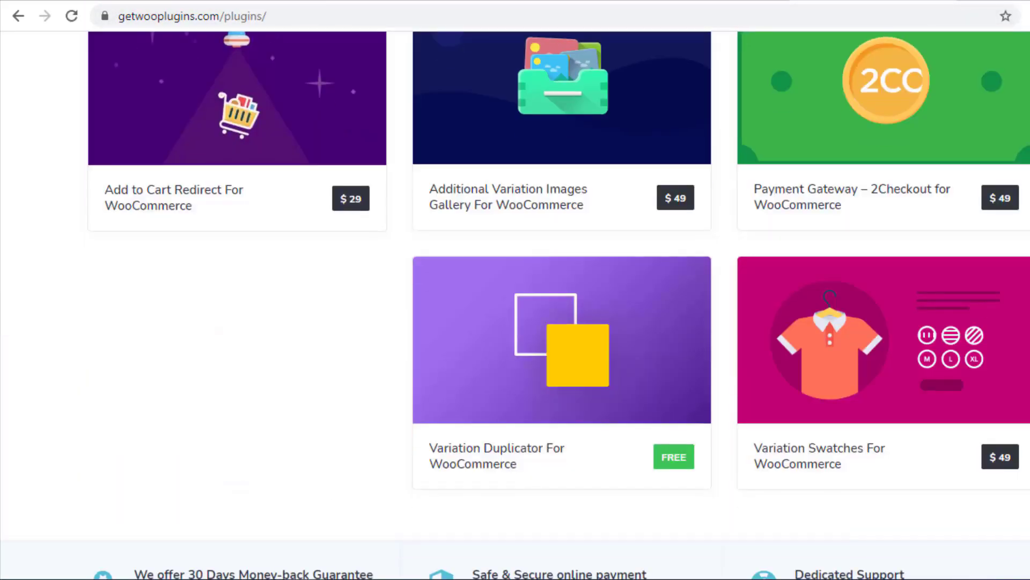
{"action": "left_click", "coordinate": [820, 460]}
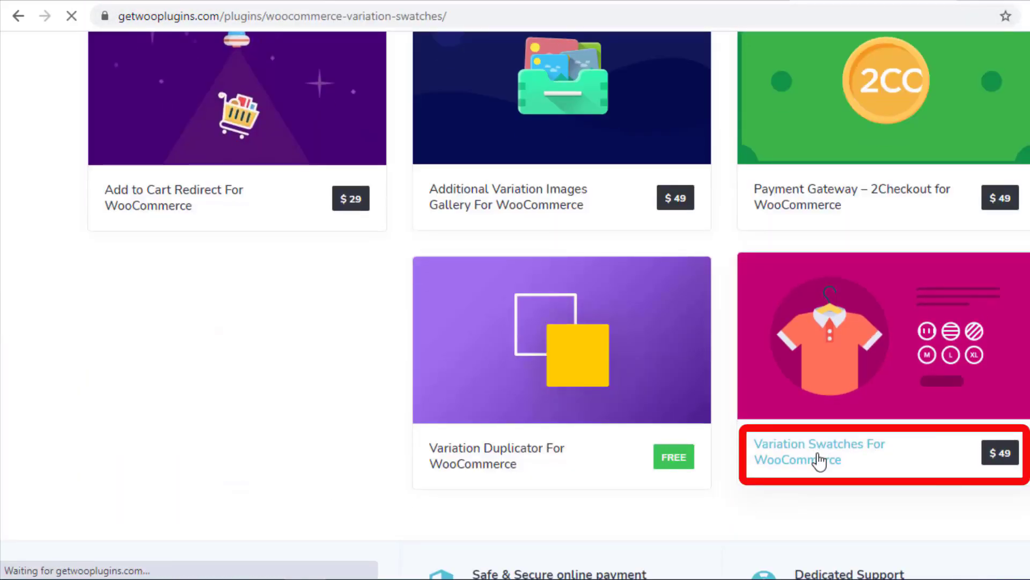
- Download woo-variation-swatches-pro.zip from the completed order page
{"action": "scroll", "coordinate": [828, 361], "scroll_direction": "down", "scroll_amount": 10}
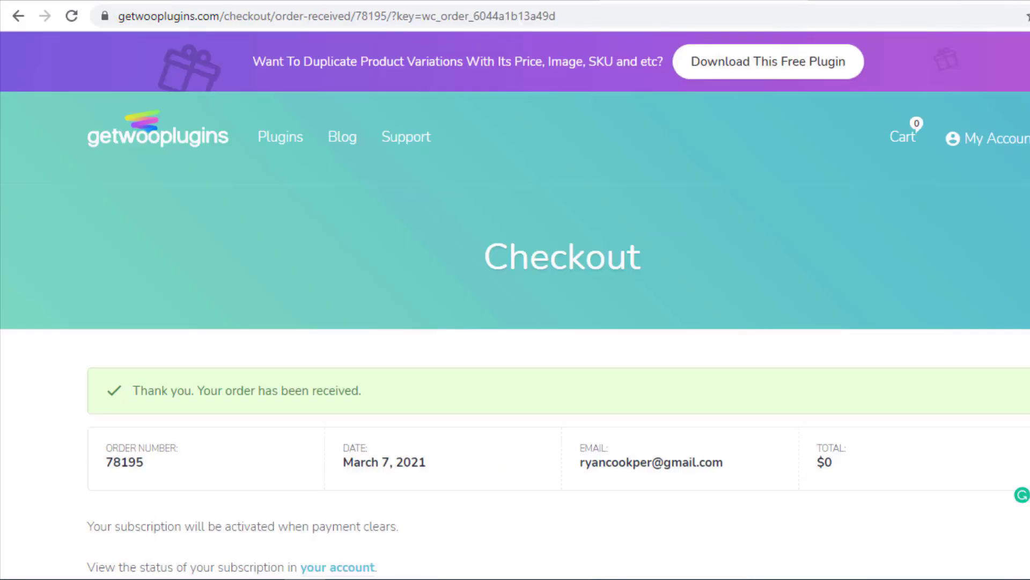
{"action": "scroll", "coordinate": [516, 322], "scroll_direction": "down", "scroll_amount": 7}
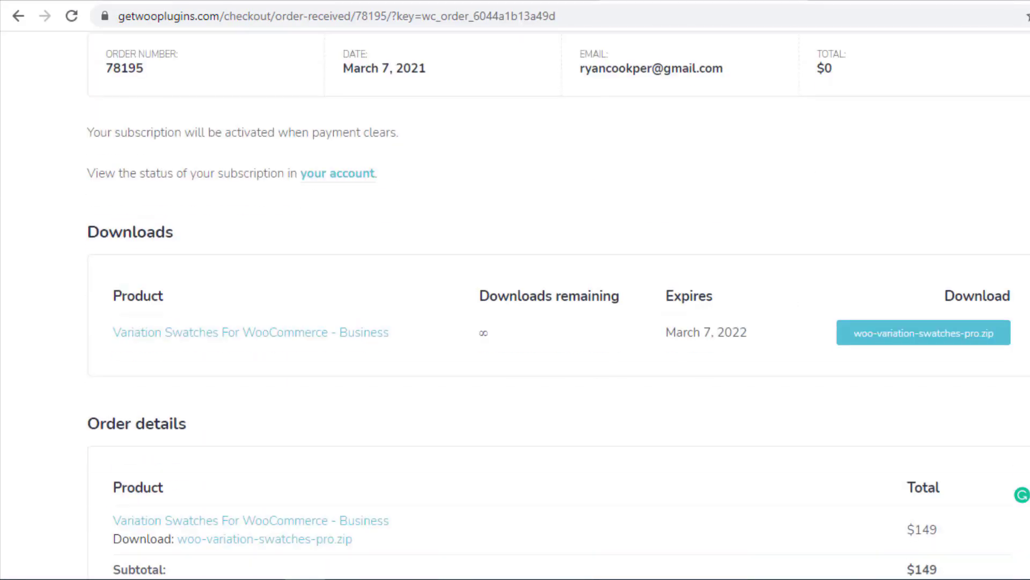
{"action": "left_click", "coordinate": [881, 343]}
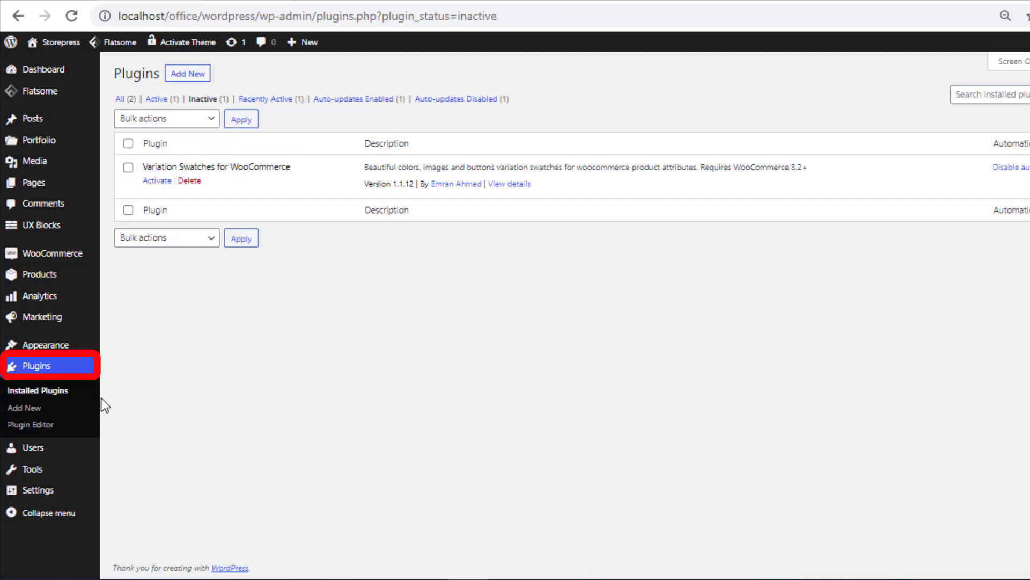
- Upload the woo-variation-swatches-pro zip, install it, and activate Variation Swatches Pro
{"action": "left_click", "coordinate": [33, 410]}
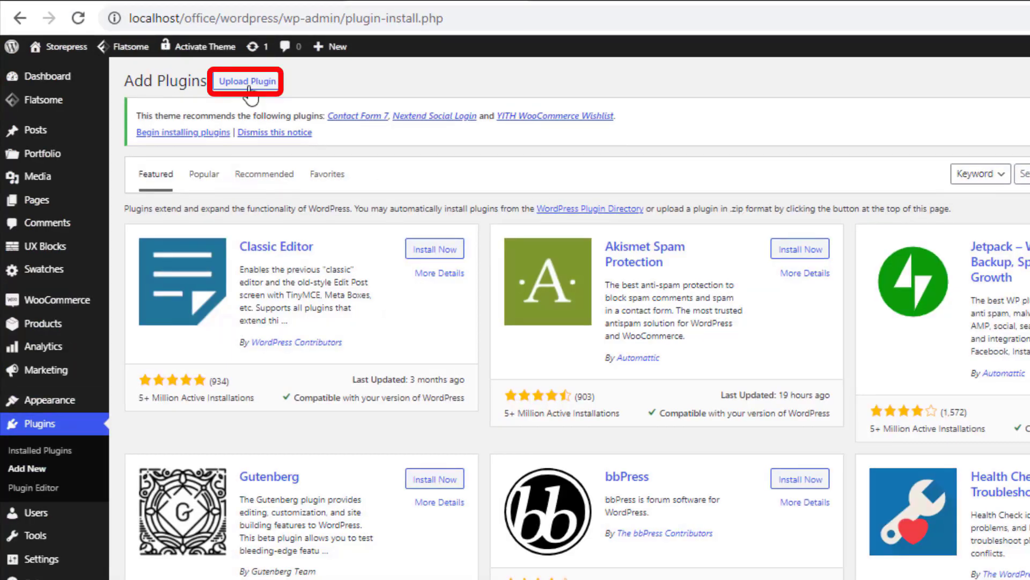
{"action": "left_click", "coordinate": [248, 82]}
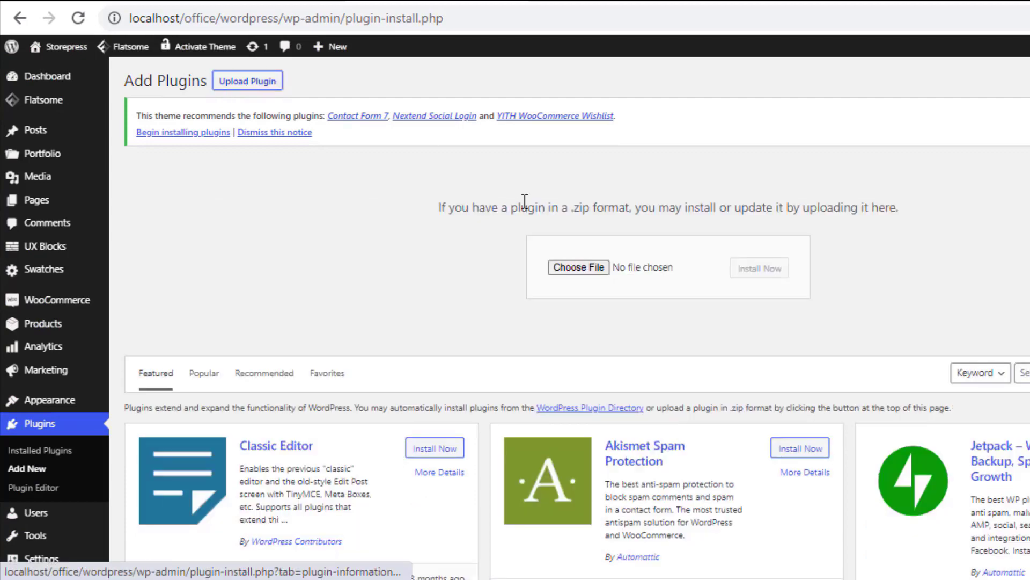
{"action": "left_click", "coordinate": [579, 267]}
{"action": "left_click", "coordinate": [332, 144]}
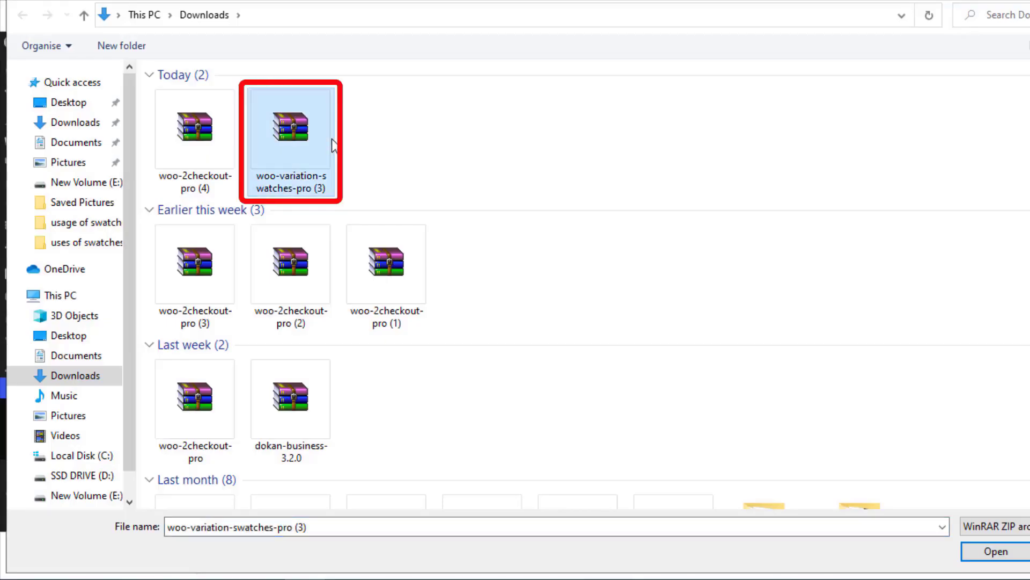
{"action": "double_click", "coordinate": [332, 144]}
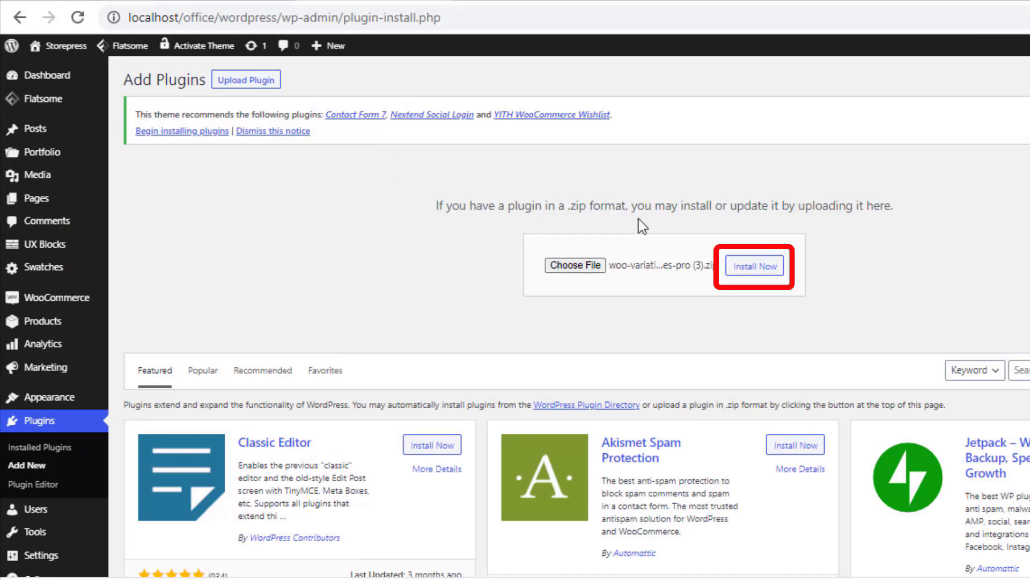
{"action": "left_click", "coordinate": [762, 271]}
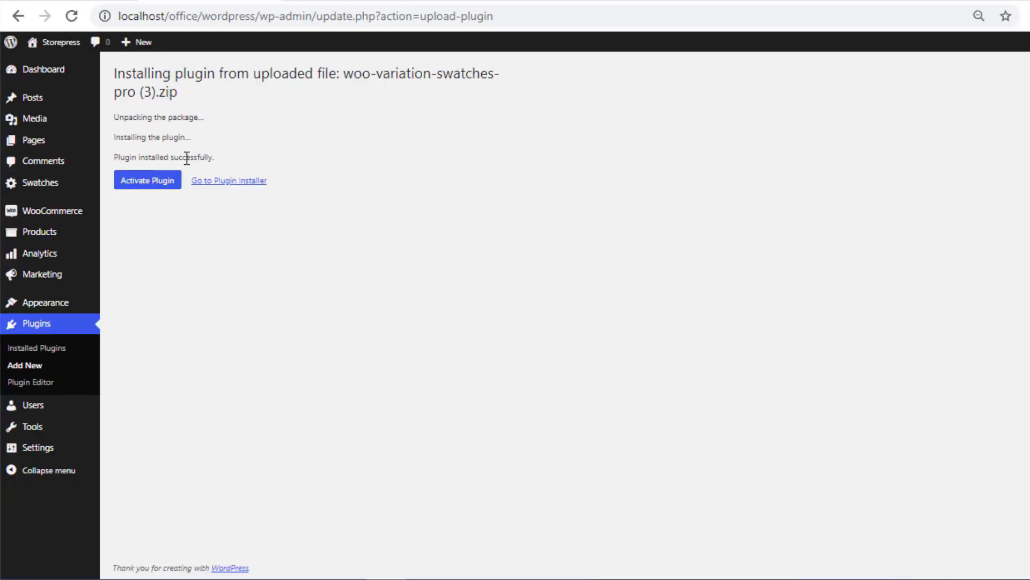
{"action": "left_click", "coordinate": [166, 185]}
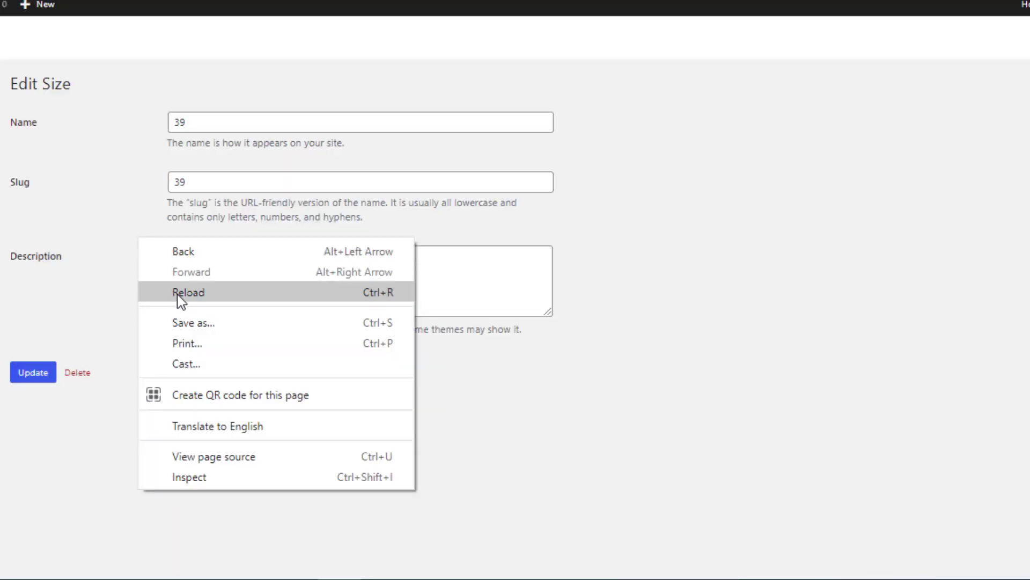
- Give size 39 a Text tooltip reading 'Large' and save it
{"action": "left_click", "coordinate": [180, 292]}
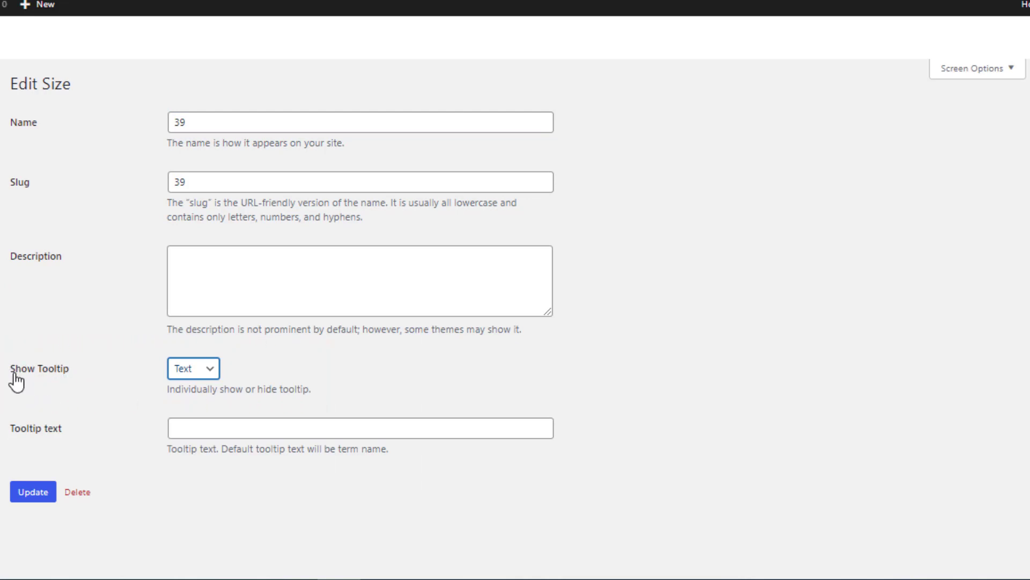
{"action": "left_click", "coordinate": [209, 370]}
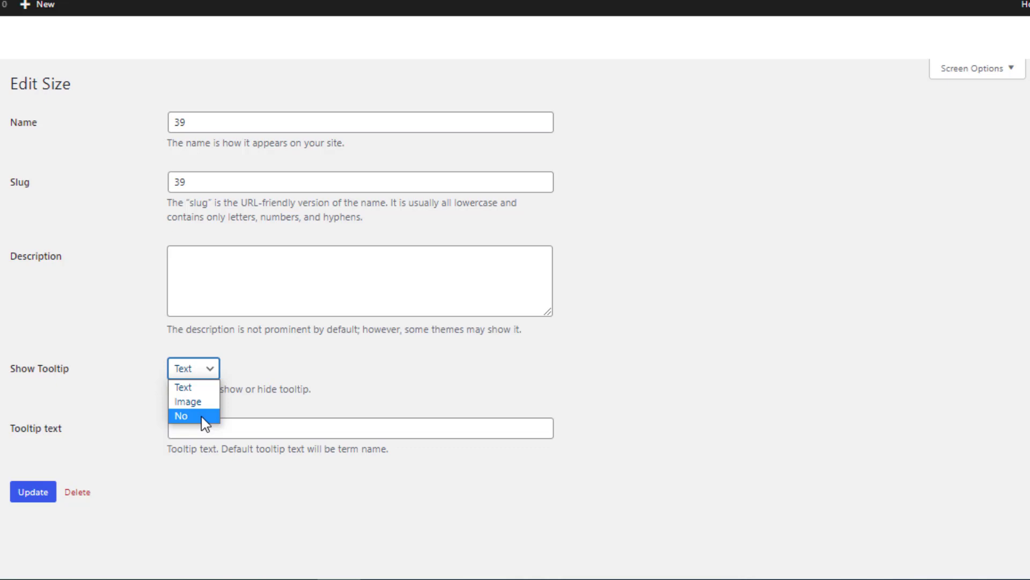
{"action": "left_click", "coordinate": [191, 390]}
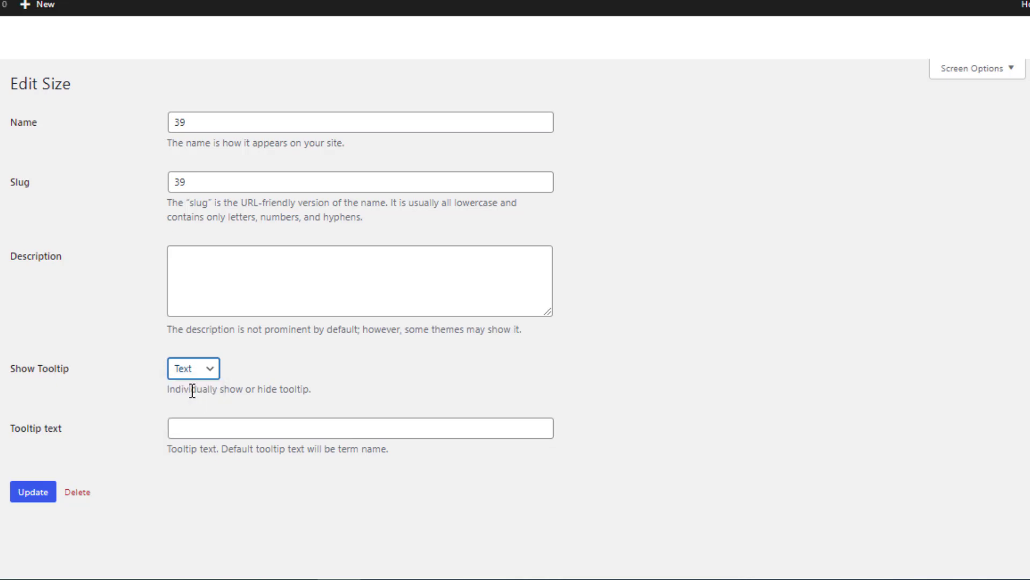
{"action": "left_click", "coordinate": [197, 429]}
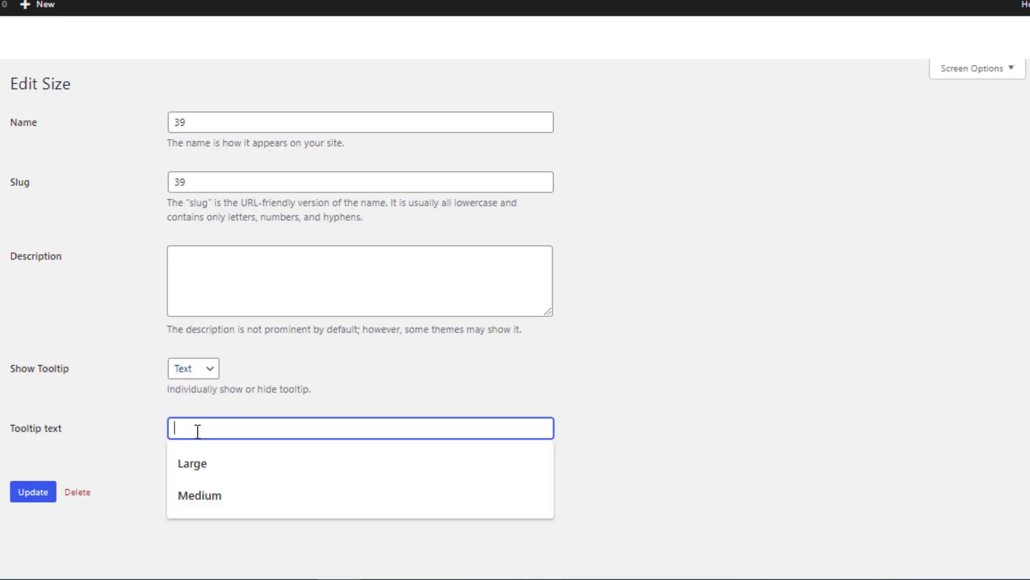
{"action": "left_click", "coordinate": [209, 464]}
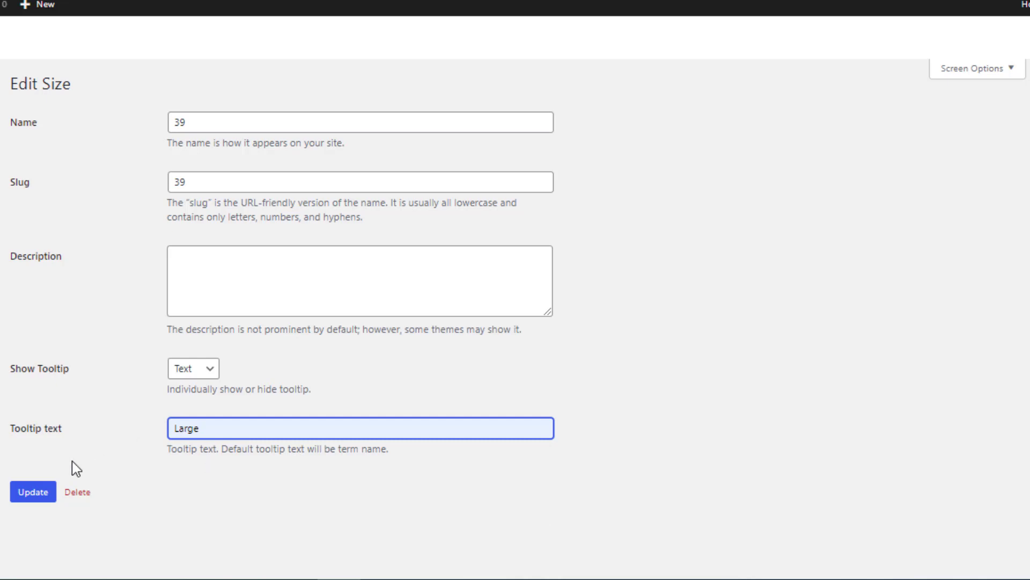
{"action": "left_click", "coordinate": [37, 495]}
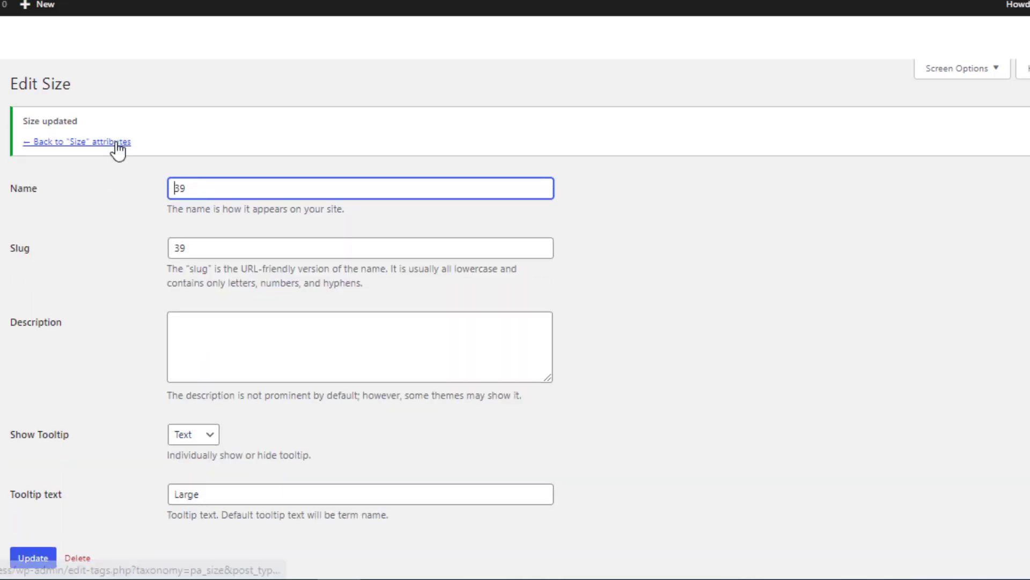
{"action": "left_click", "coordinate": [116, 143]}
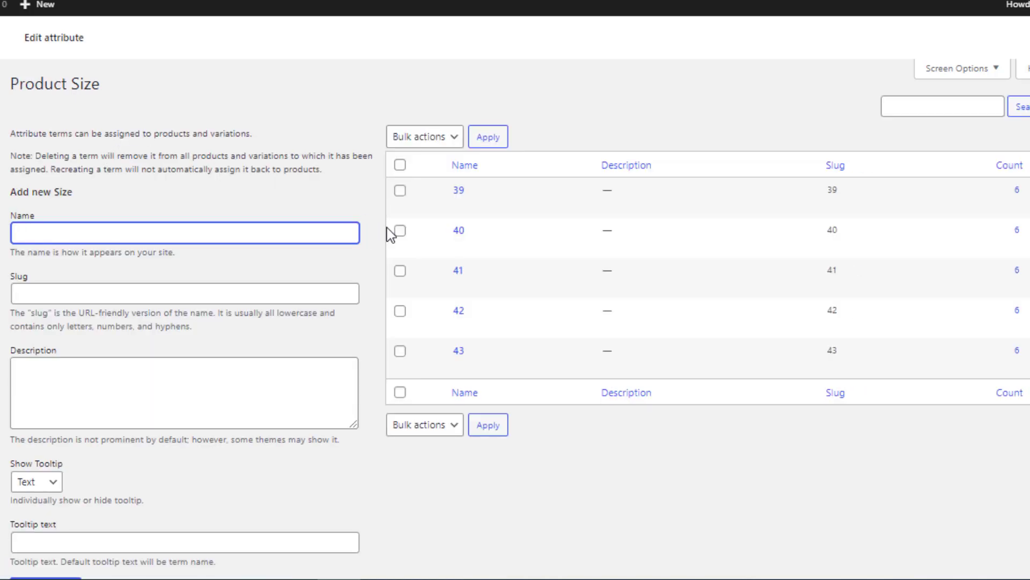
- Give size 40 the tooltip text 'Medium', save it, and return to the Size terms
{"action": "left_click", "coordinate": [383, 247]}
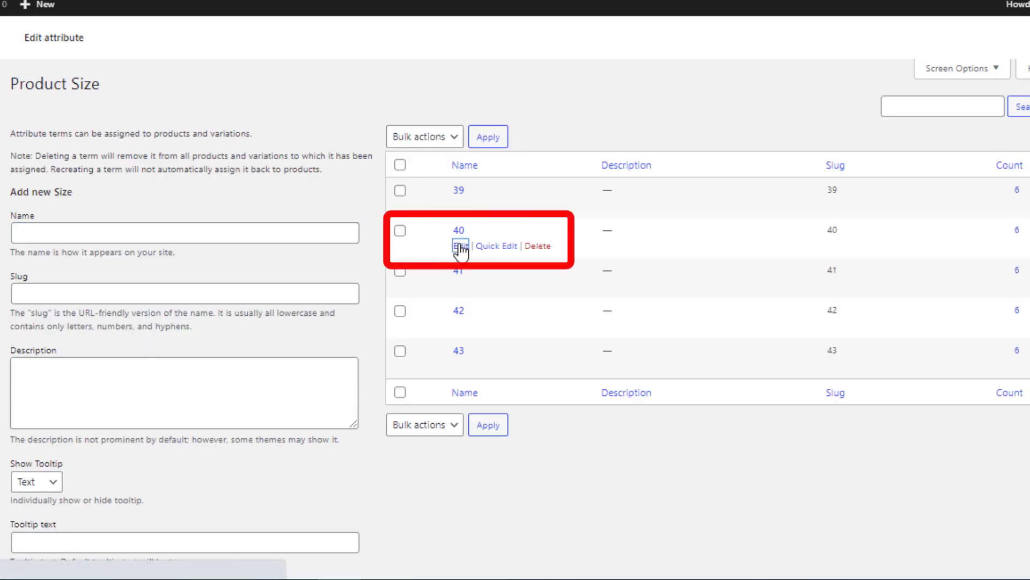
{"action": "left_click", "coordinate": [460, 248]}
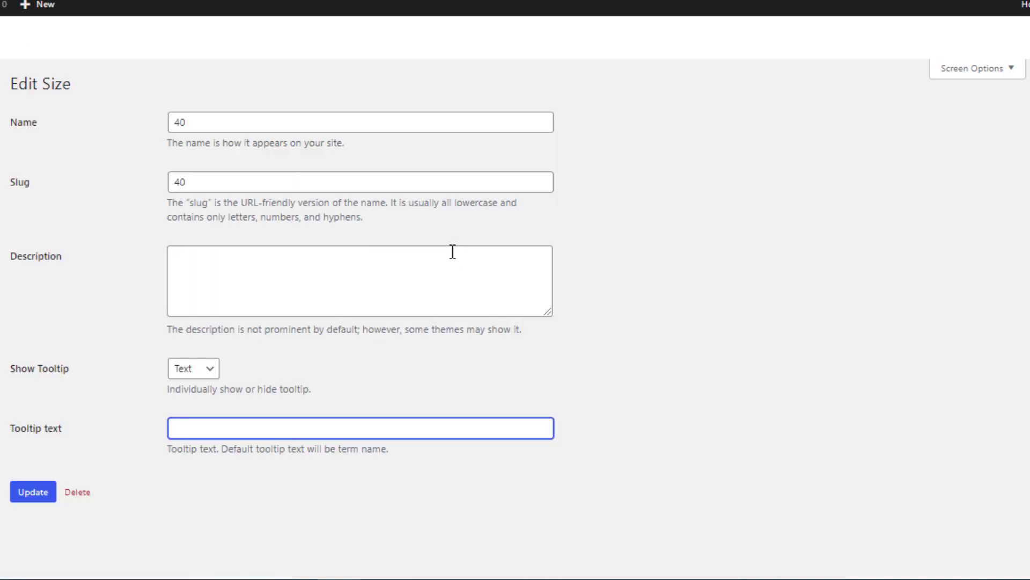
{"action": "left_click", "coordinate": [202, 424]}
{"action": "left_click", "coordinate": [225, 494]}
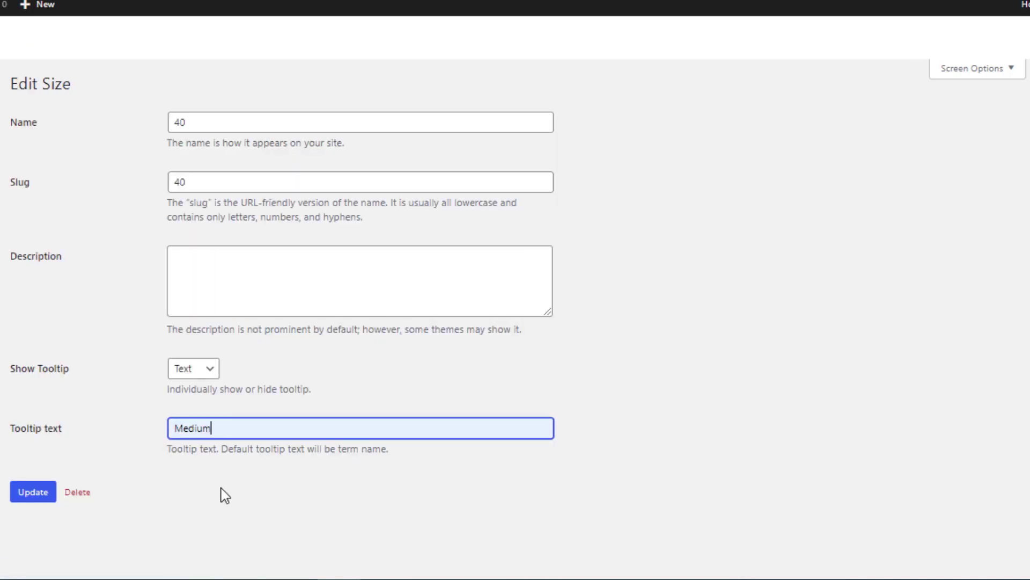
{"action": "left_click", "coordinate": [40, 491]}
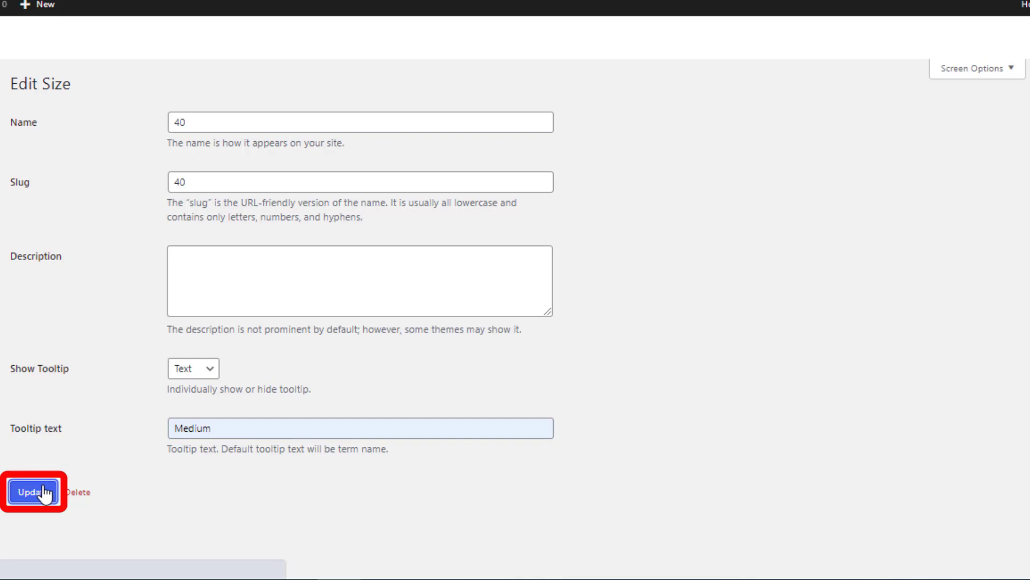
{"action": "left_click", "coordinate": [106, 141]}
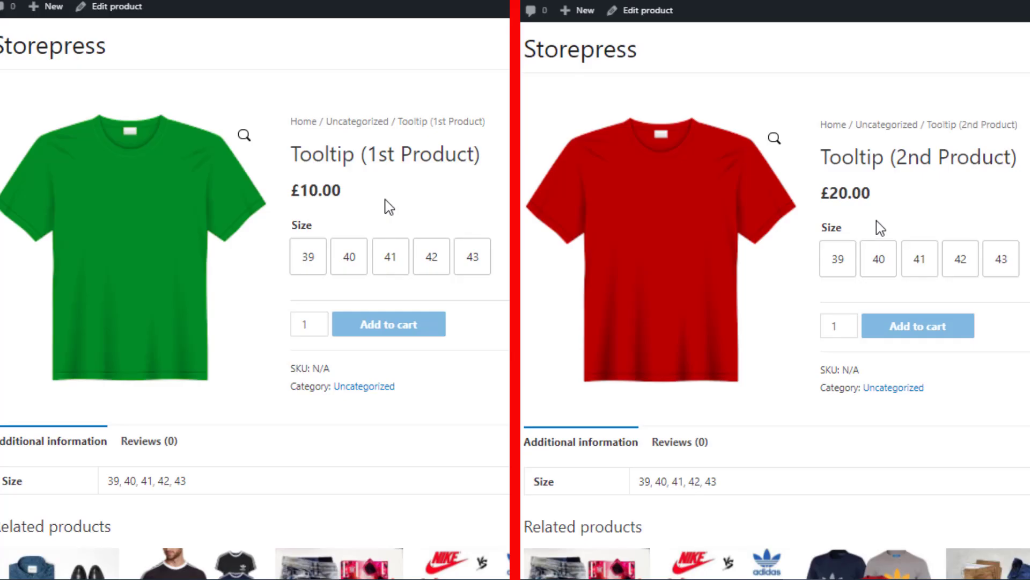
- Reload both Tooltip product pages so they show Size swatches 39 to 43
{"action": "right_click", "coordinate": [379, 211]}
{"action": "left_click", "coordinate": [424, 264]}
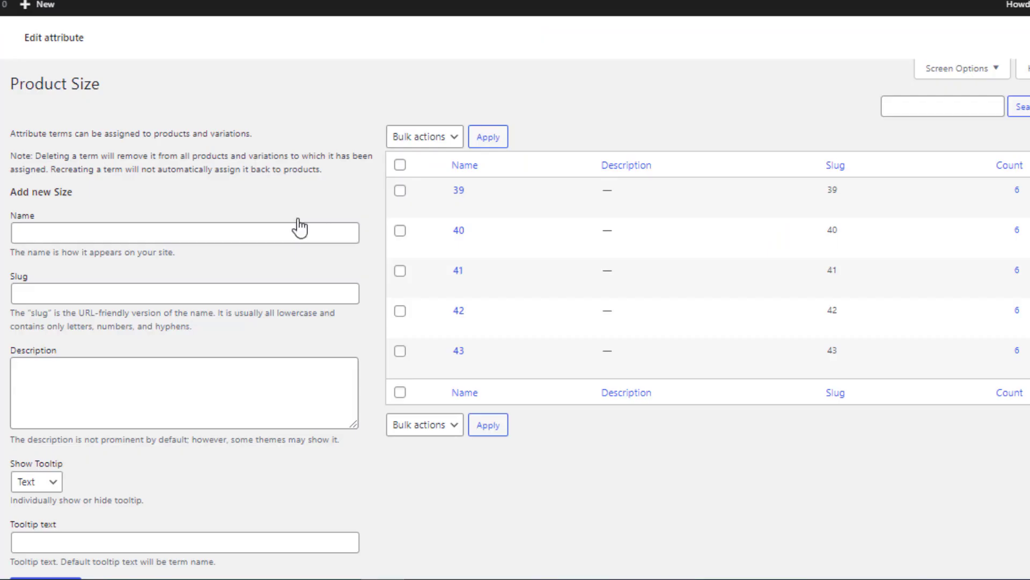
{"action": "mouse_move", "coordinate": [456, 288]}
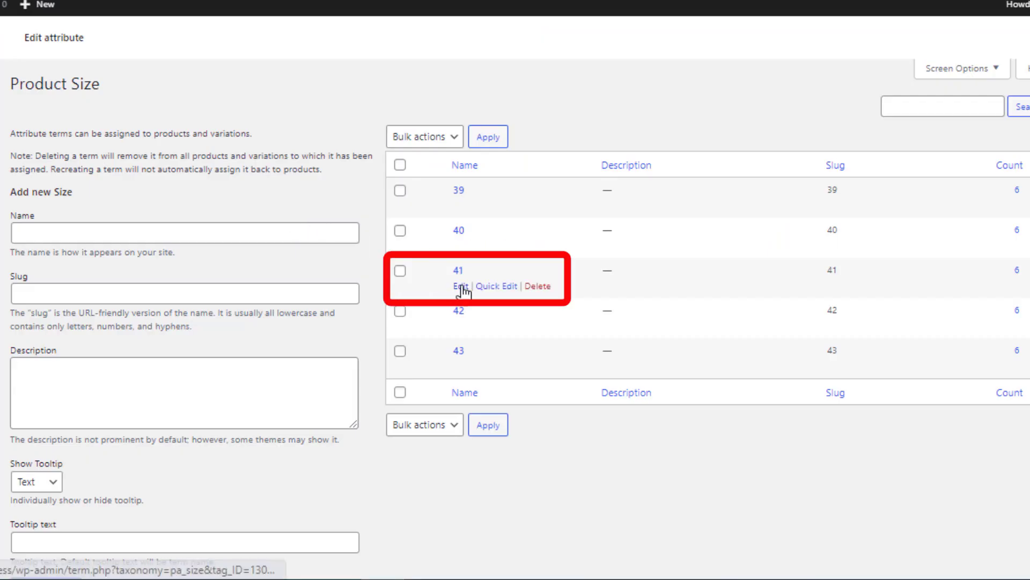
- Set size 41's tooltip to Image using the olive shoe picture, and save
{"action": "left_click", "coordinate": [462, 288]}
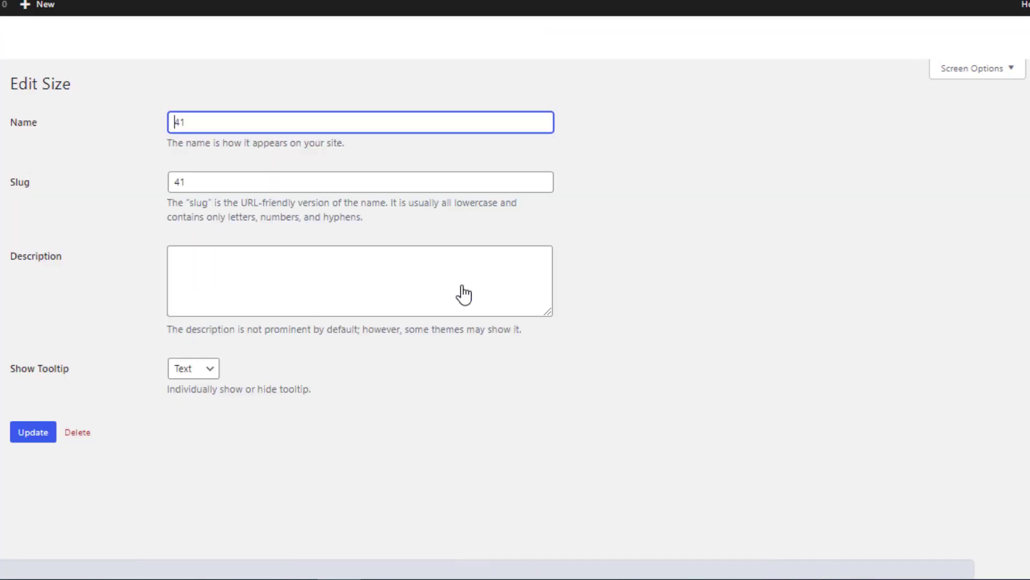
{"action": "left_click", "coordinate": [203, 371]}
{"action": "left_click", "coordinate": [202, 399]}
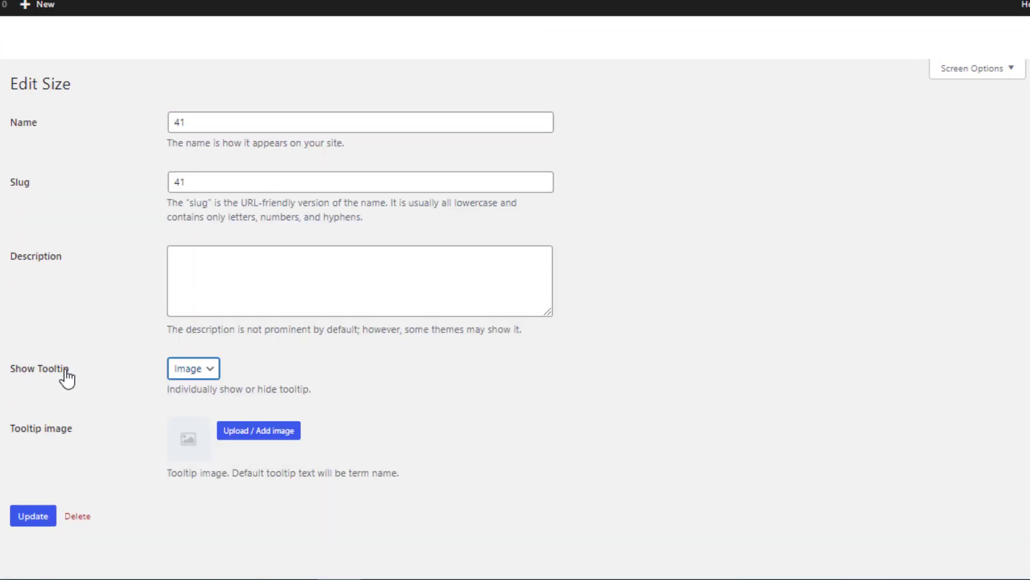
{"action": "left_click", "coordinate": [240, 441]}
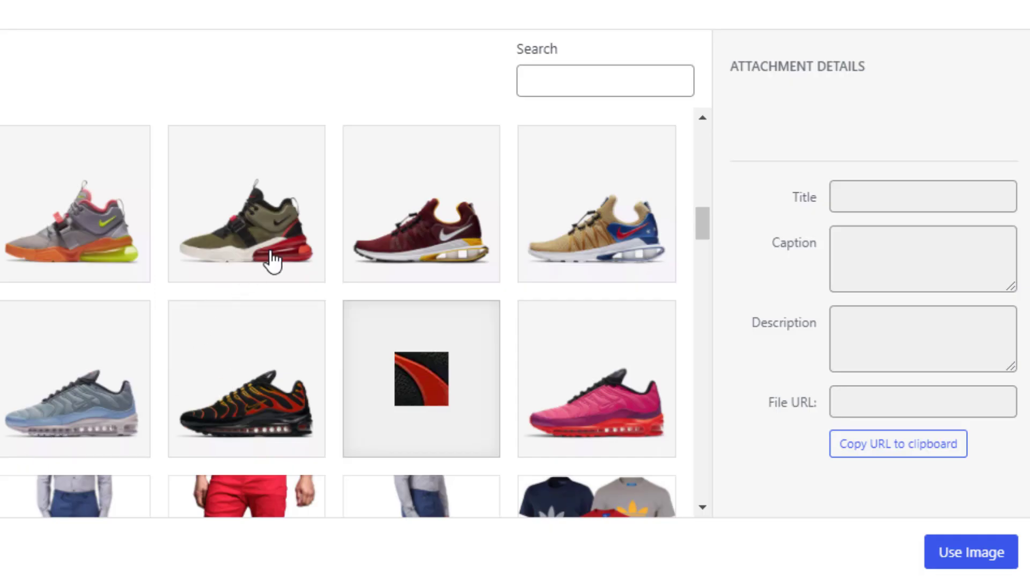
{"action": "left_click", "coordinate": [271, 257]}
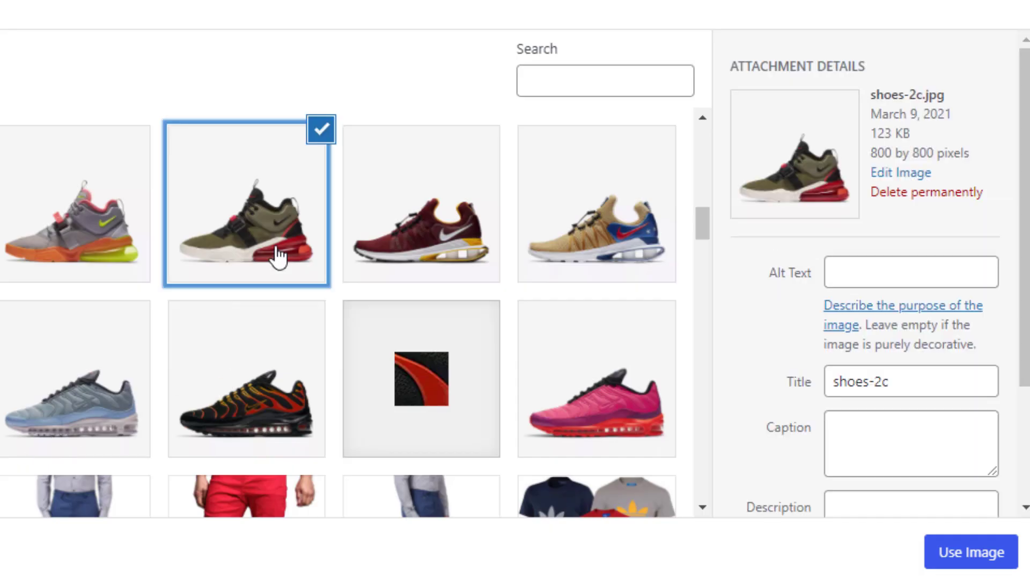
{"action": "left_click", "coordinate": [945, 555]}
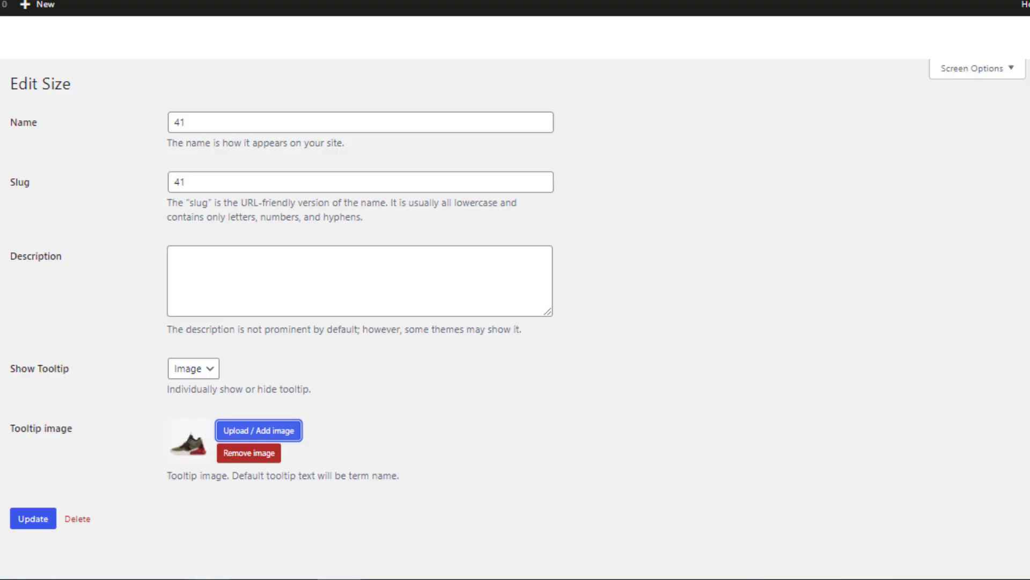
{"action": "left_click", "coordinate": [37, 525]}
{"action": "left_click", "coordinate": [123, 143]}
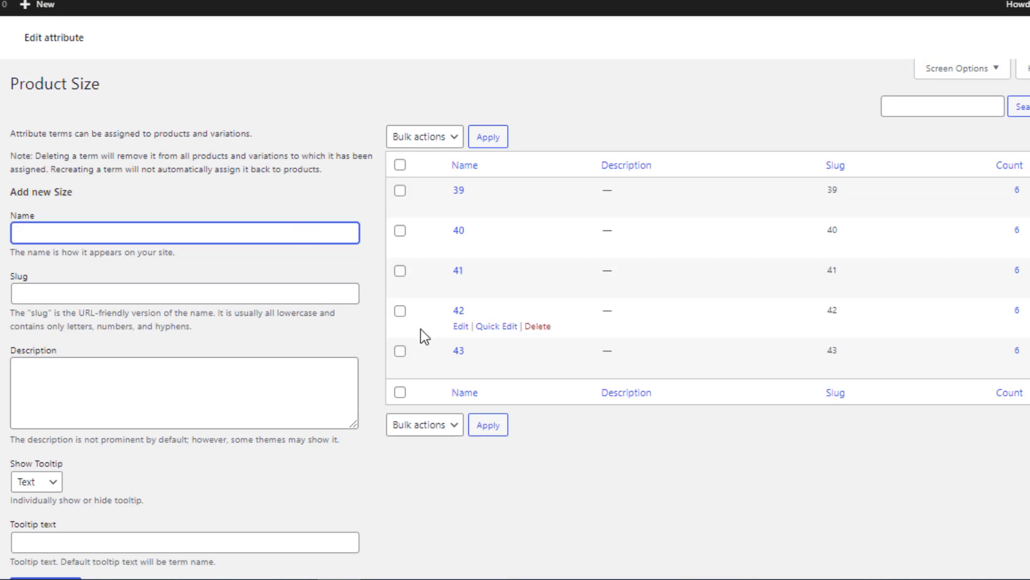
- Set size 42's tooltip to Image using the tan and blue shoe picture, and save
{"action": "left_click", "coordinate": [460, 327]}
{"action": "left_click", "coordinate": [204, 370]}
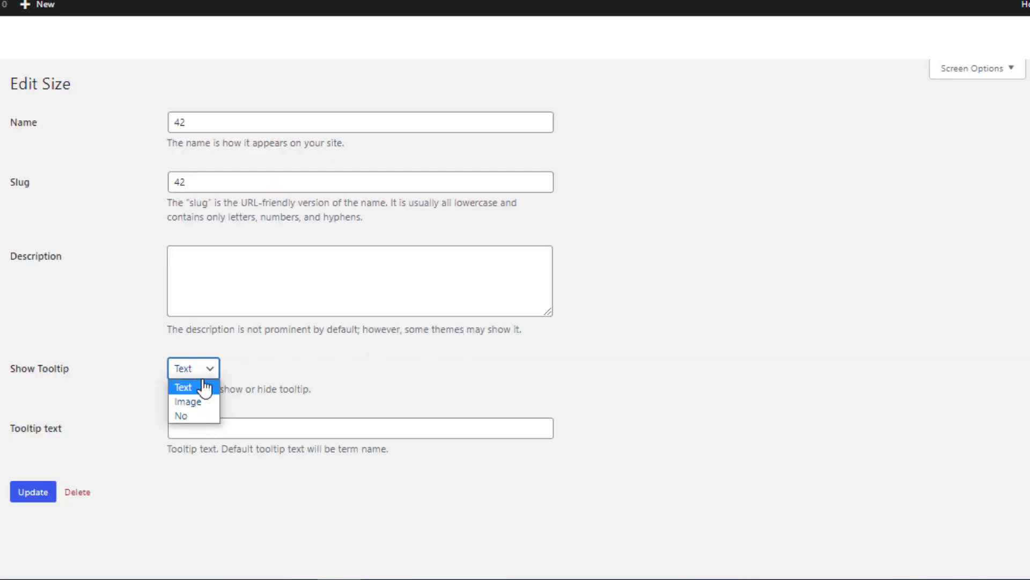
{"action": "left_click", "coordinate": [207, 406]}
{"action": "left_click", "coordinate": [253, 427]}
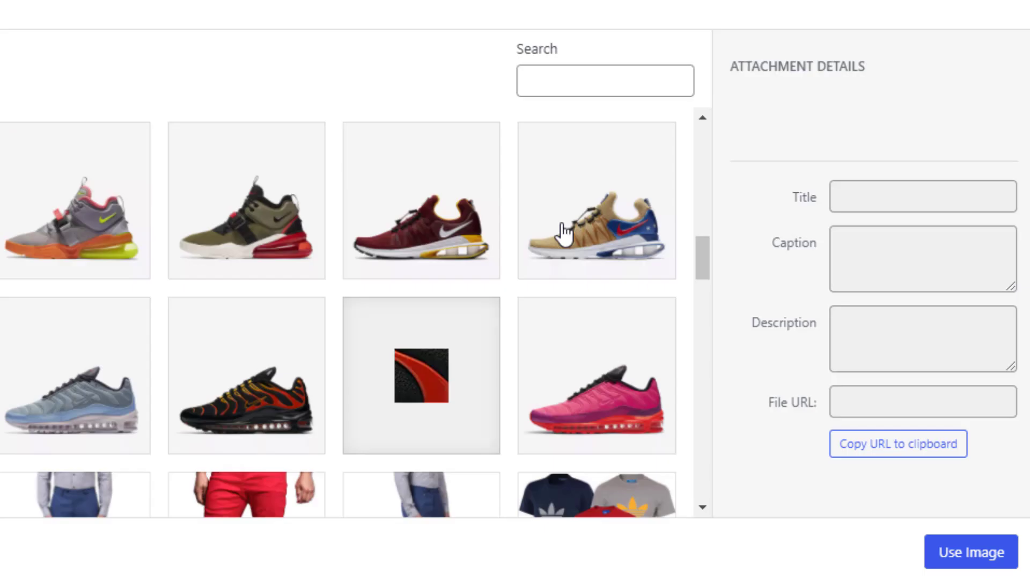
{"action": "left_click", "coordinate": [563, 247]}
{"action": "left_click", "coordinate": [978, 547]}
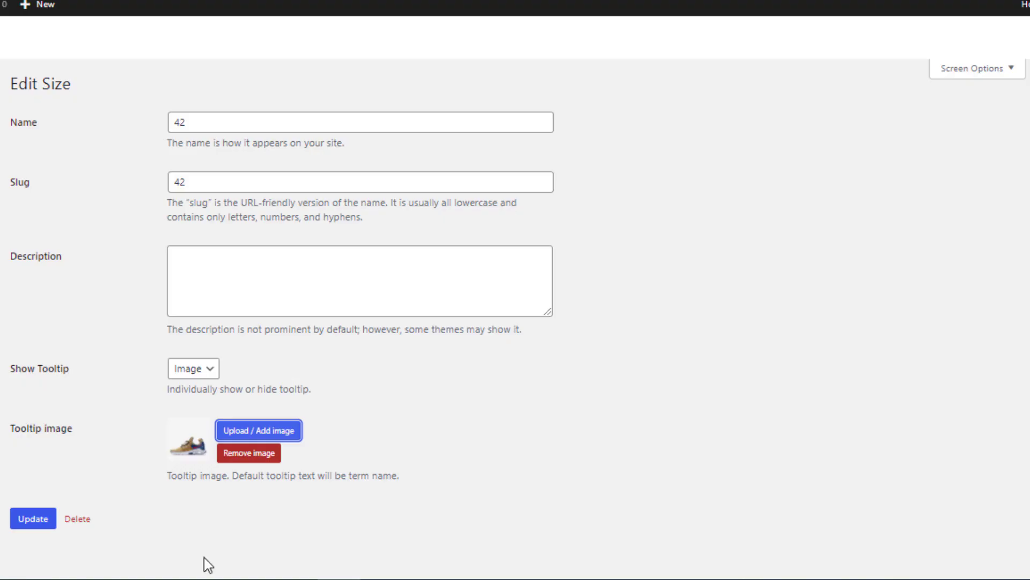
{"action": "left_click", "coordinate": [32, 523]}
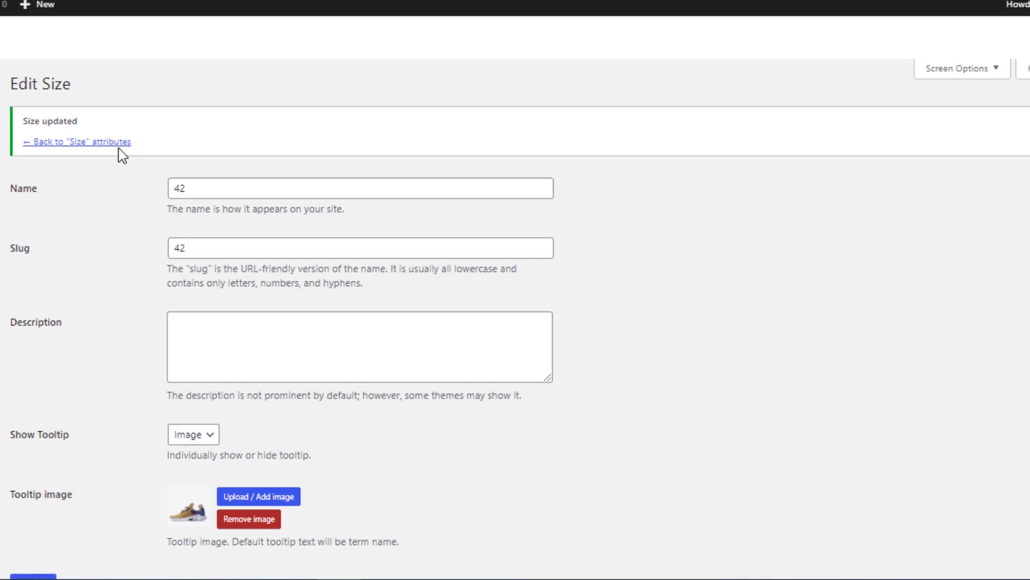
{"action": "left_click", "coordinate": [116, 150]}
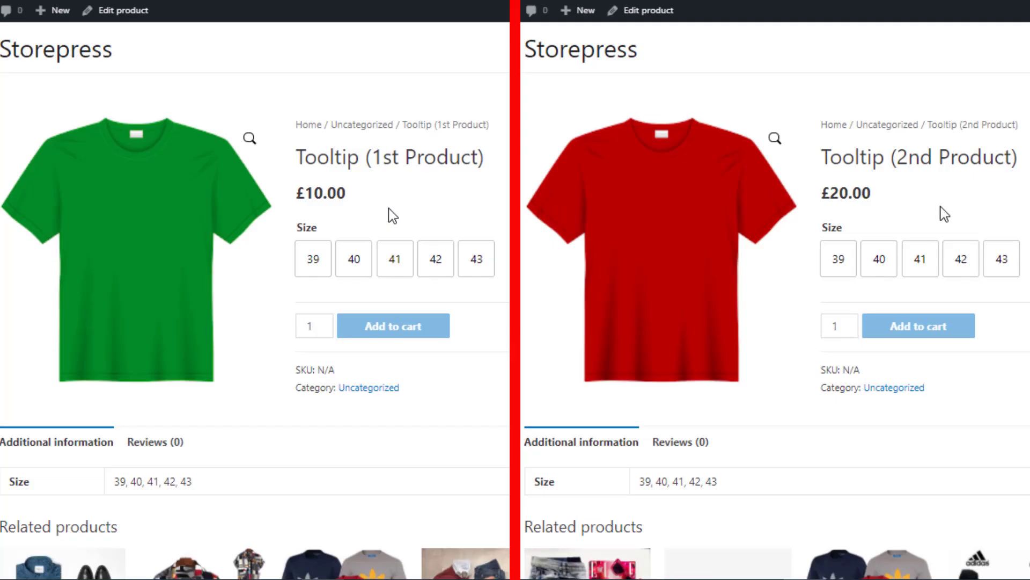
- Reload the product pages and check the shoe-image tooltips on sizes 41 and 42
{"action": "right_click", "coordinate": [391, 209]}
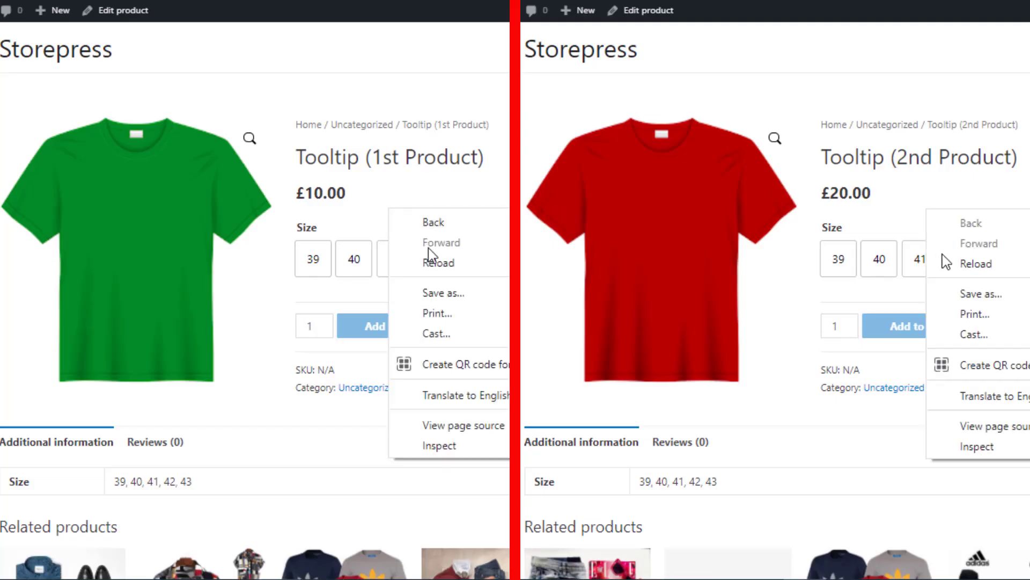
{"action": "left_click", "coordinate": [432, 258]}
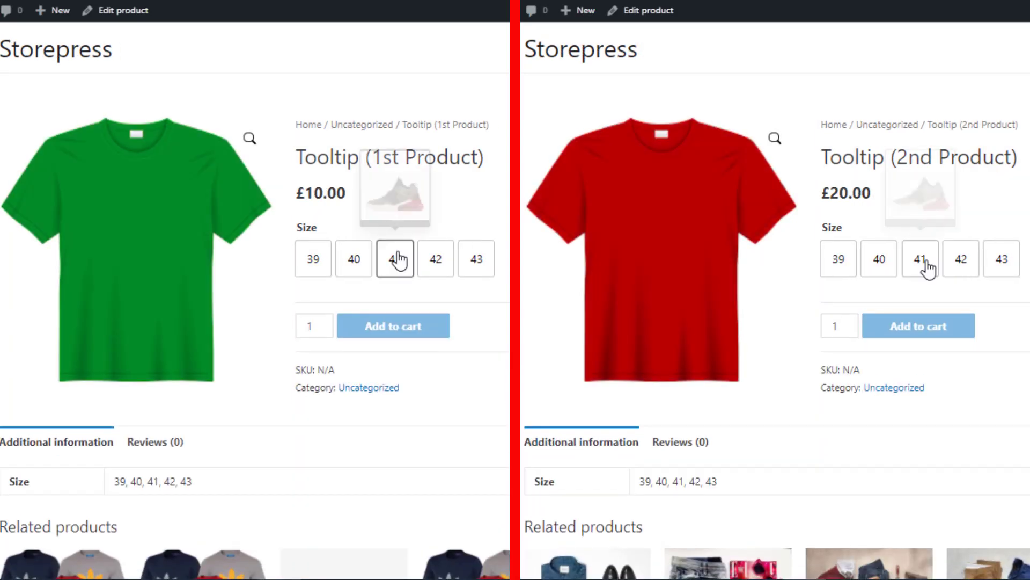
{"action": "mouse_move", "coordinate": [425, 265]}
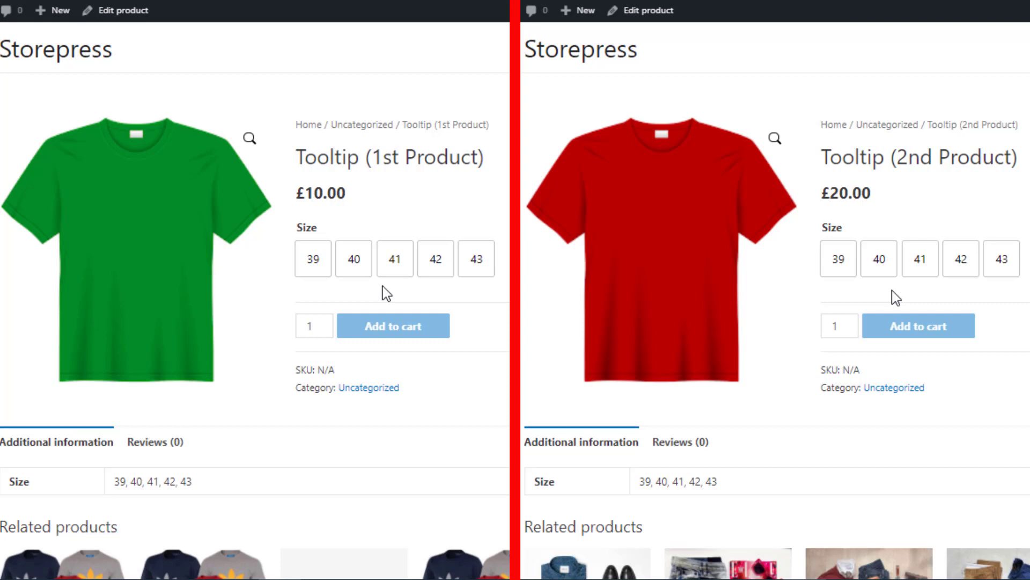
{"action": "mouse_move", "coordinate": [930, 279]}
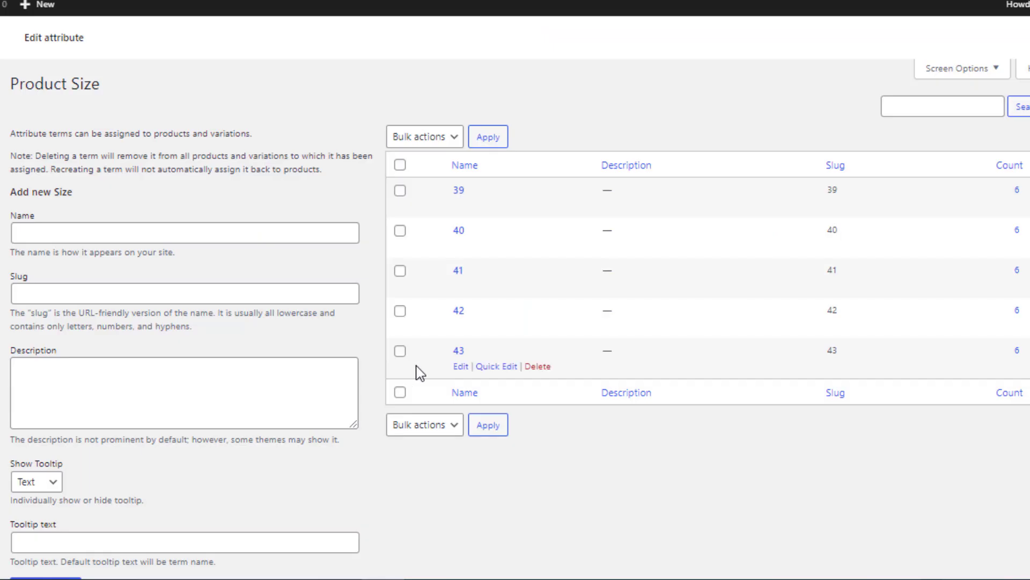
- Set size 43's Show Tooltip to No and save the term
{"action": "left_click", "coordinate": [459, 368]}
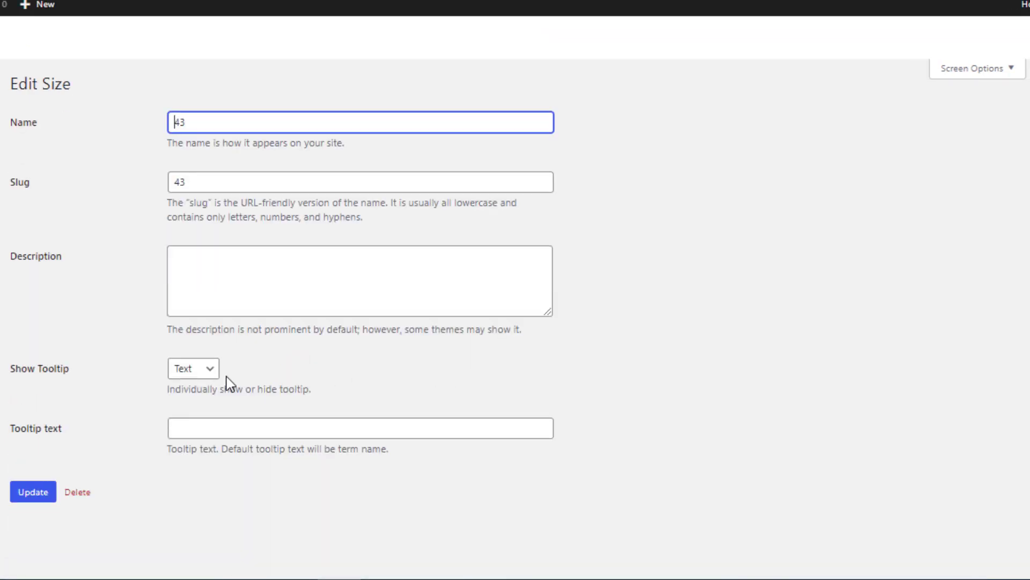
{"action": "left_click", "coordinate": [209, 369]}
{"action": "left_click", "coordinate": [210, 414]}
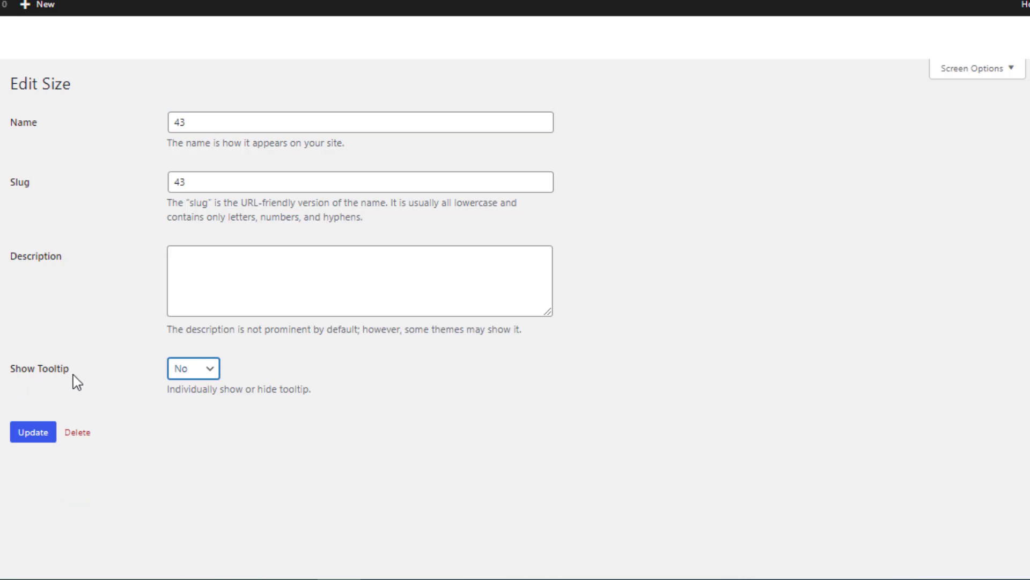
{"action": "left_click", "coordinate": [26, 437]}
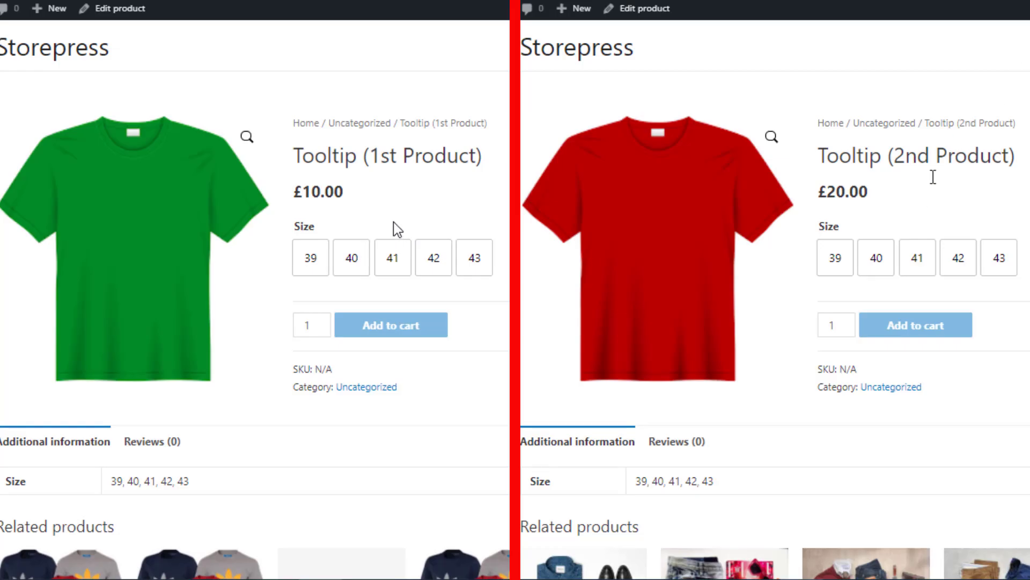
- Reload both product pages and check the updated tooltips, including size 39's 'Large'
{"action": "right_click", "coordinate": [396, 215]}
{"action": "left_click", "coordinate": [961, 255]}
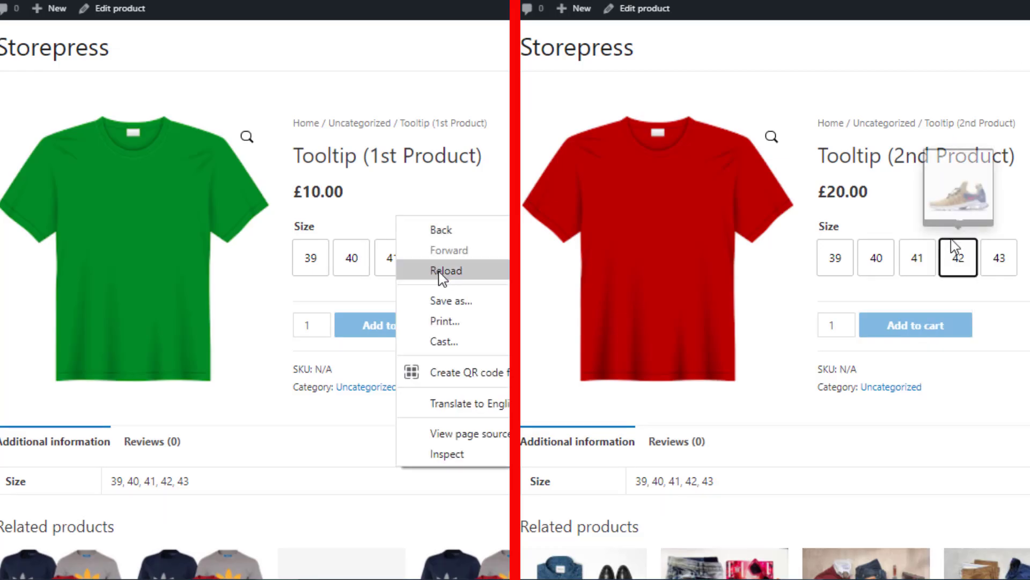
{"action": "left_click", "coordinate": [440, 271]}
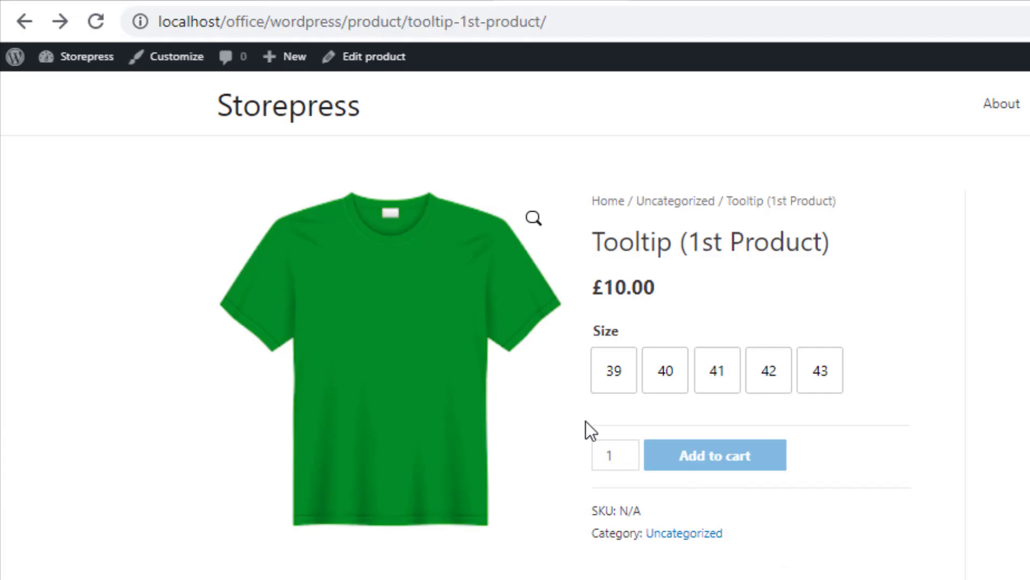
{"action": "mouse_move", "coordinate": [611, 382]}
- In the first product's editor, expand the Size swatch options for size 39
{"action": "left_click", "coordinate": [387, 68]}
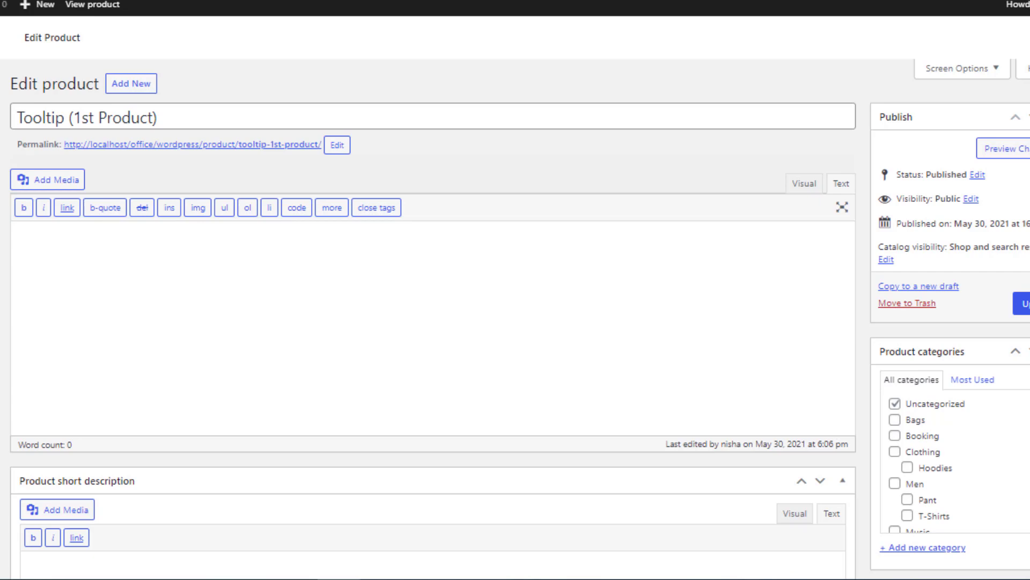
{"action": "scroll", "coordinate": [704, 317], "scroll_direction": "down", "scroll_amount": 10}
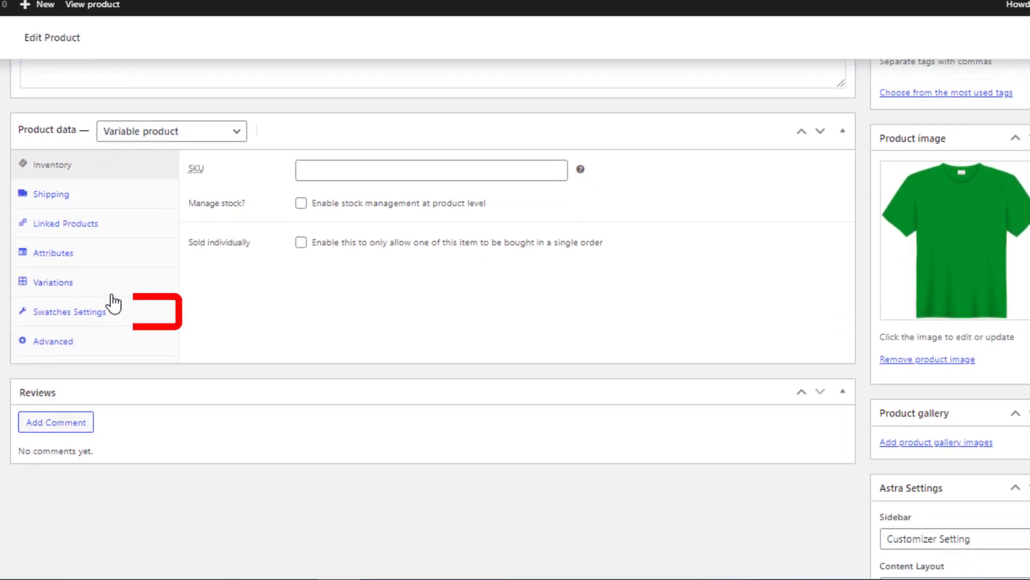
{"action": "left_click", "coordinate": [102, 310]}
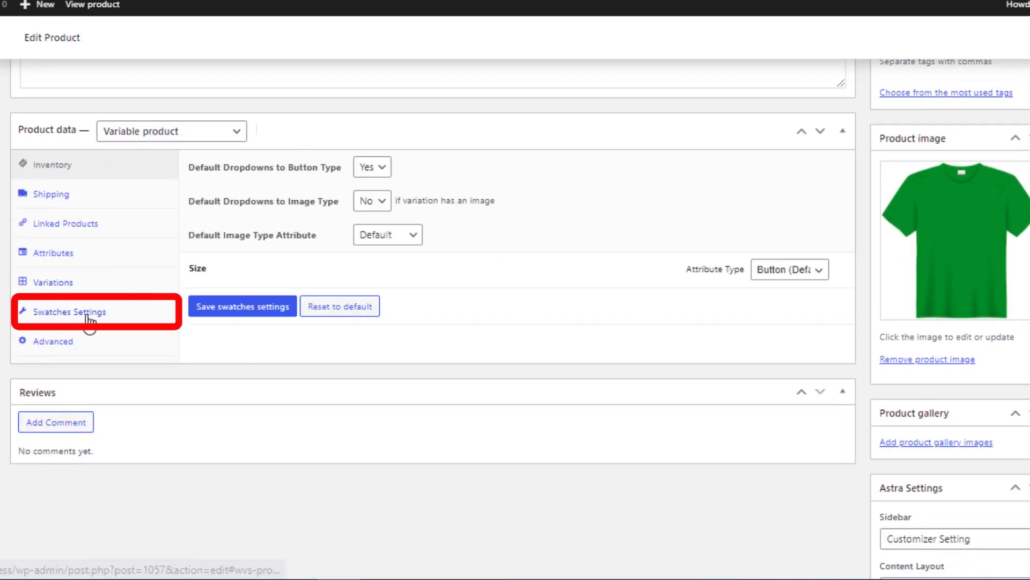
{"action": "left_click", "coordinate": [280, 278]}
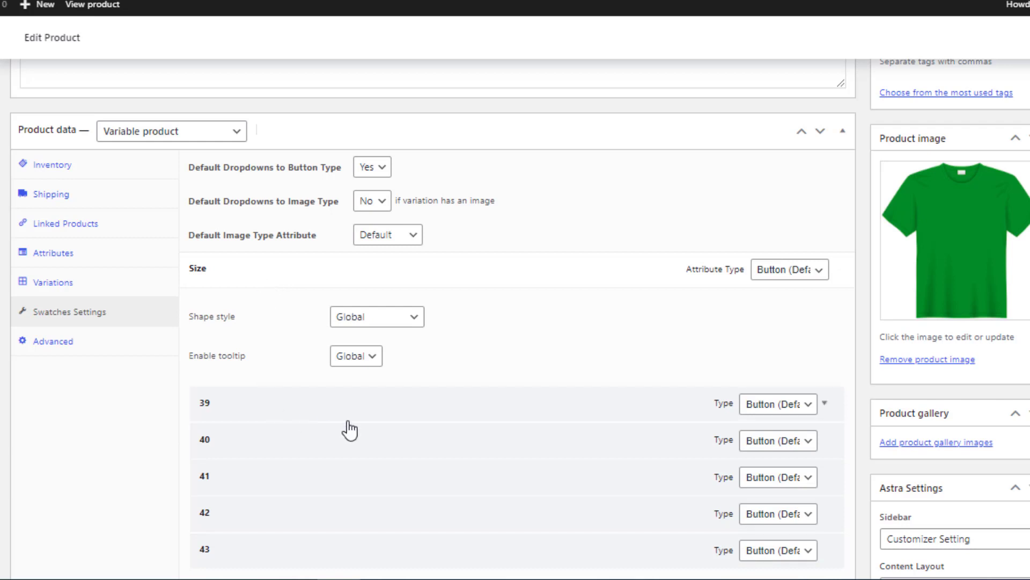
{"action": "left_click", "coordinate": [395, 418]}
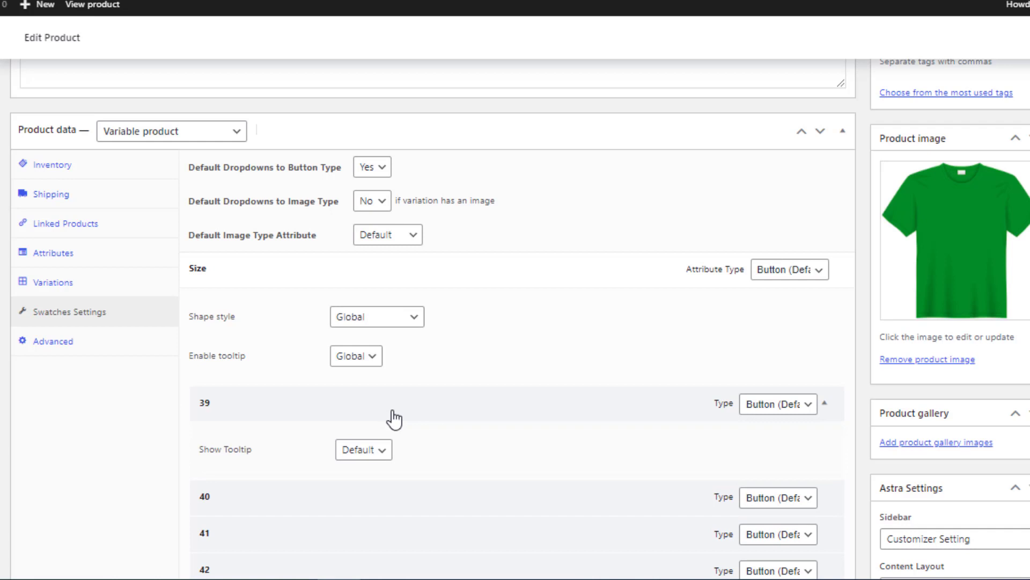
- Give size 39 a text tooltip reading 'New Tooltip Text' and save the swatch settings
{"action": "left_click", "coordinate": [371, 452]}
{"action": "left_click", "coordinate": [363, 476]}
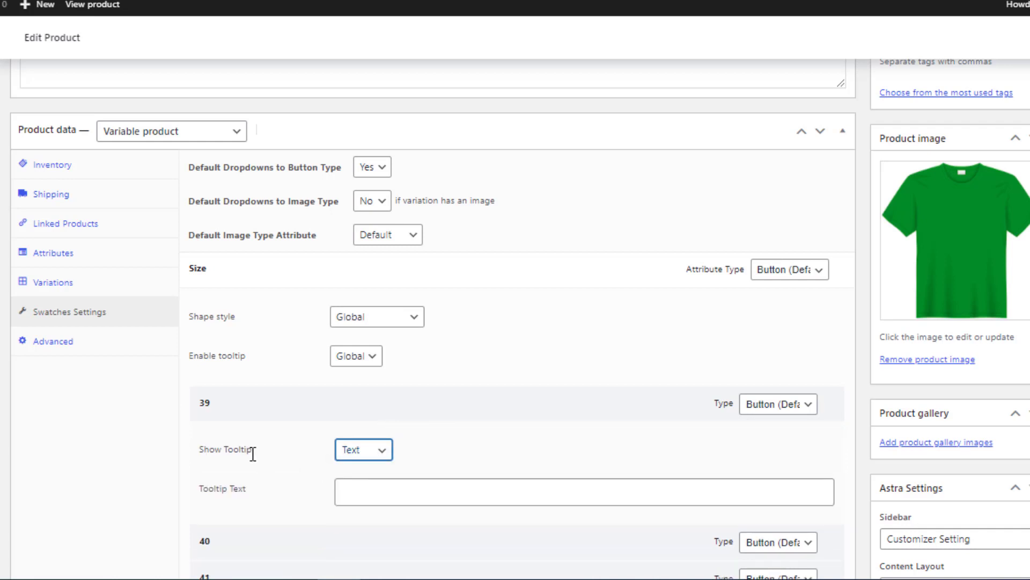
{"action": "left_click", "coordinate": [333, 489]}
{"action": "type", "text": "New Tooltip Text"}
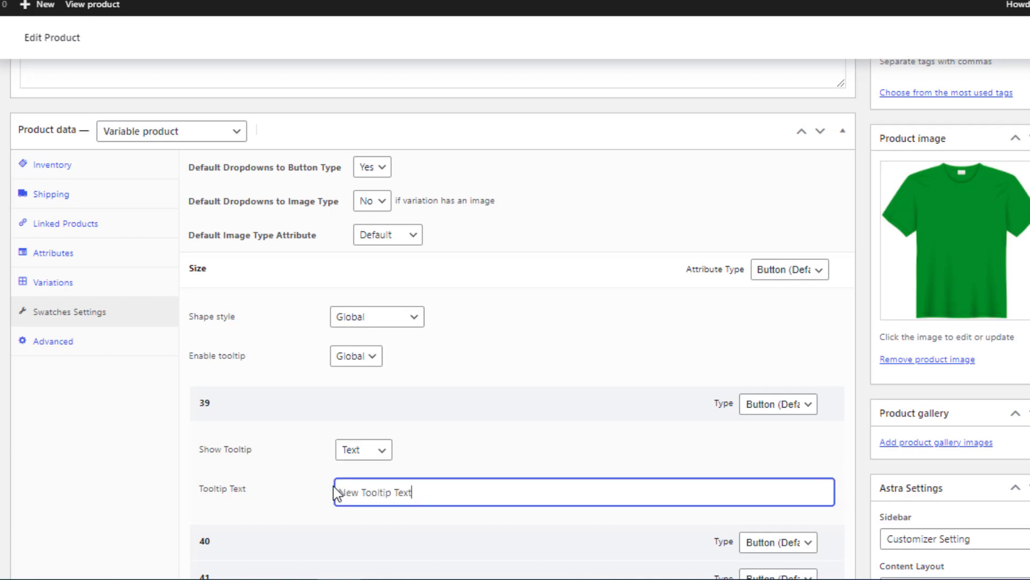
{"action": "scroll", "coordinate": [912, 485], "scroll_direction": "down", "scroll_amount": 5}
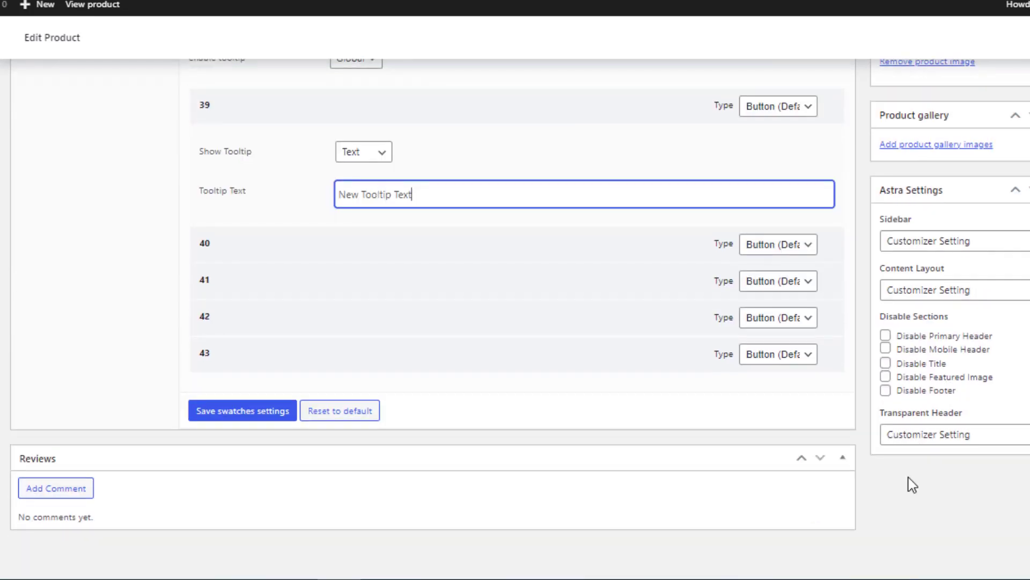
{"action": "left_click", "coordinate": [256, 404]}
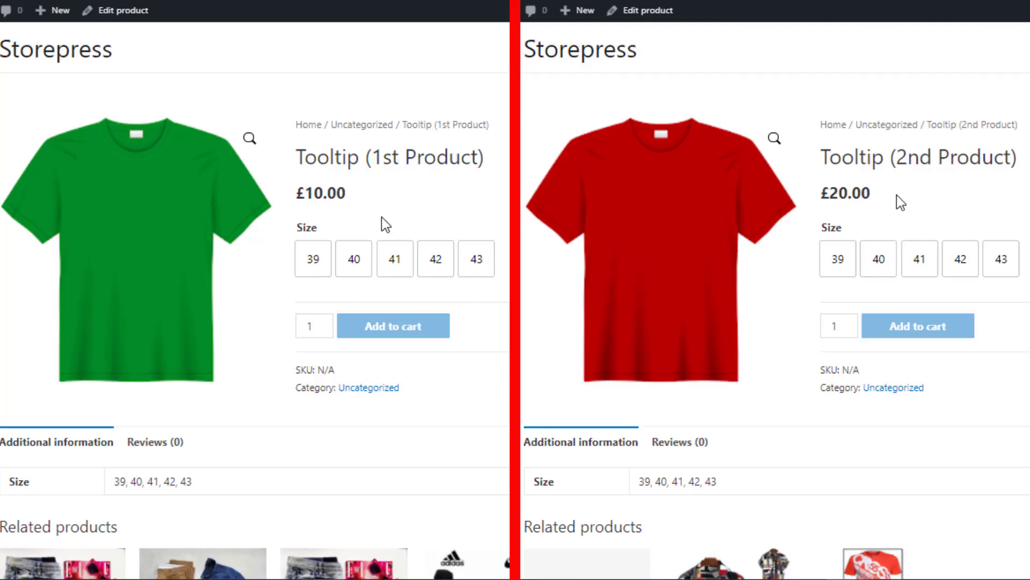
- Reload the storefront product pages and select size 39 to check its tooltip
{"action": "right_click", "coordinate": [385, 207]}
{"action": "left_click", "coordinate": [444, 274]}
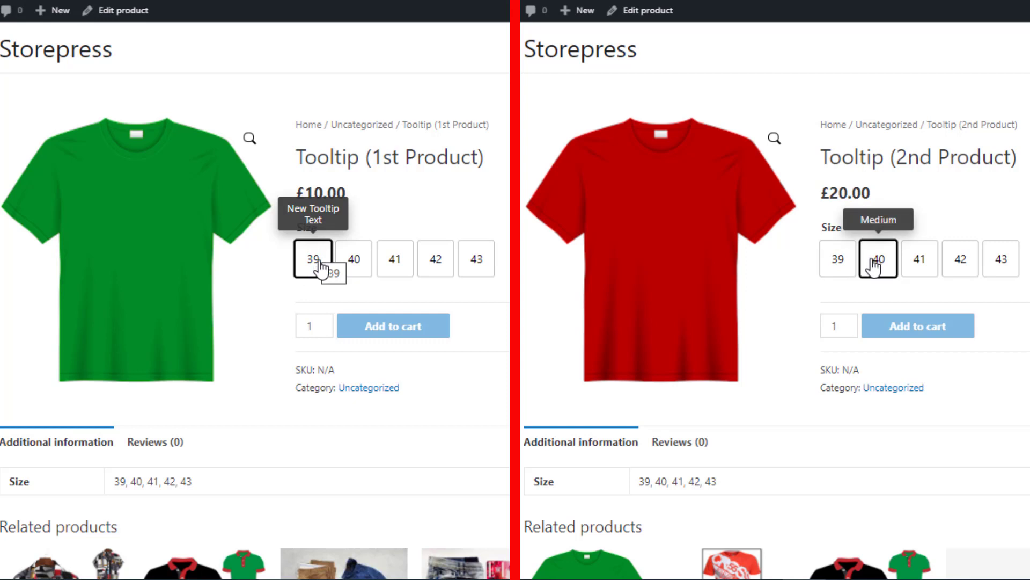
{"action": "left_click", "coordinate": [839, 266]}
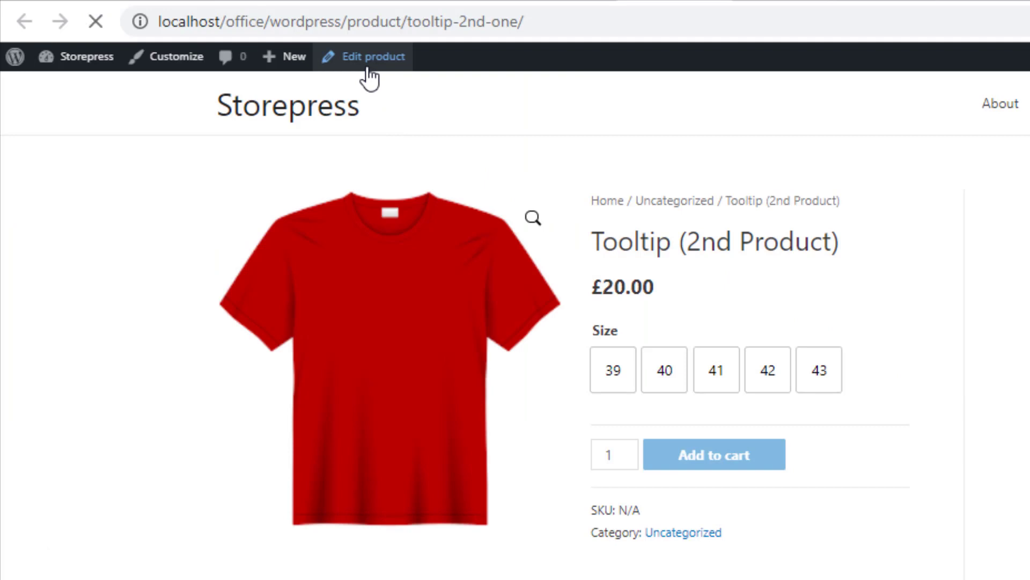
- In the second product's editor, expand the Size swatch settings for size 42
{"action": "left_click", "coordinate": [368, 56]}
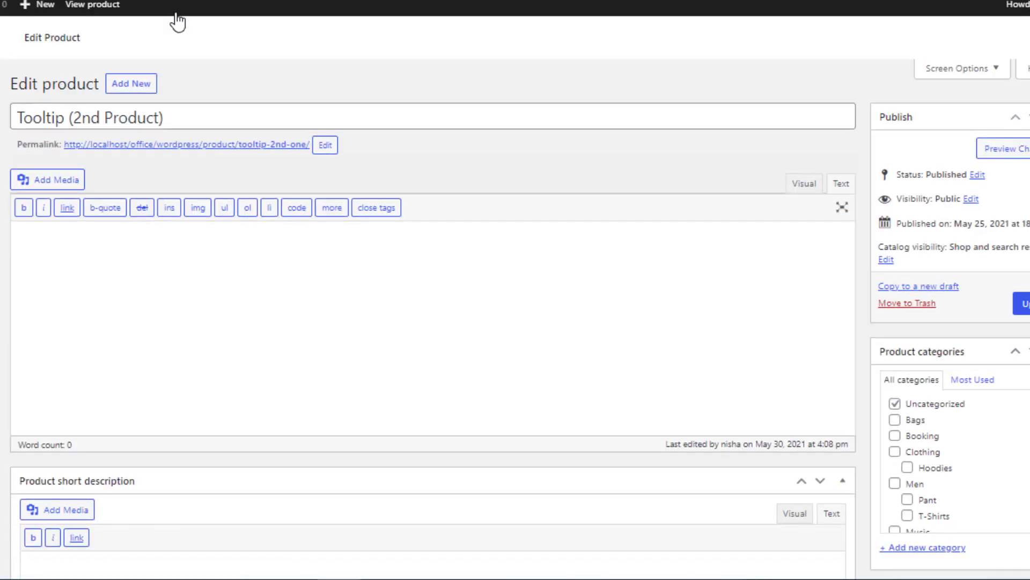
{"action": "scroll", "coordinate": [429, 322], "scroll_direction": "down", "scroll_amount": 5}
{"action": "scroll", "coordinate": [368, 303], "scroll_direction": "down", "scroll_amount": 7}
{"action": "left_click", "coordinate": [128, 284]}
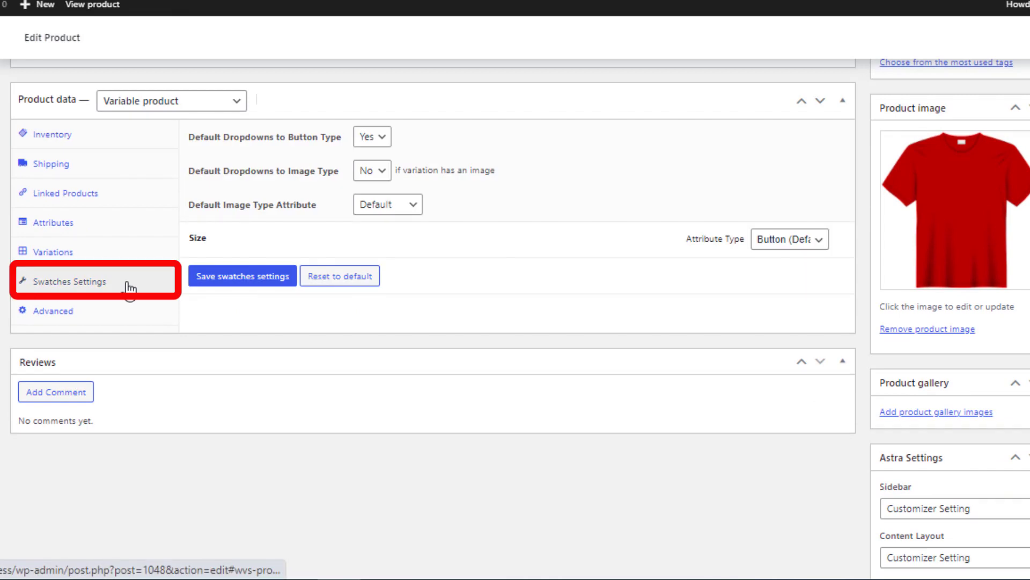
{"action": "left_click", "coordinate": [336, 240]}
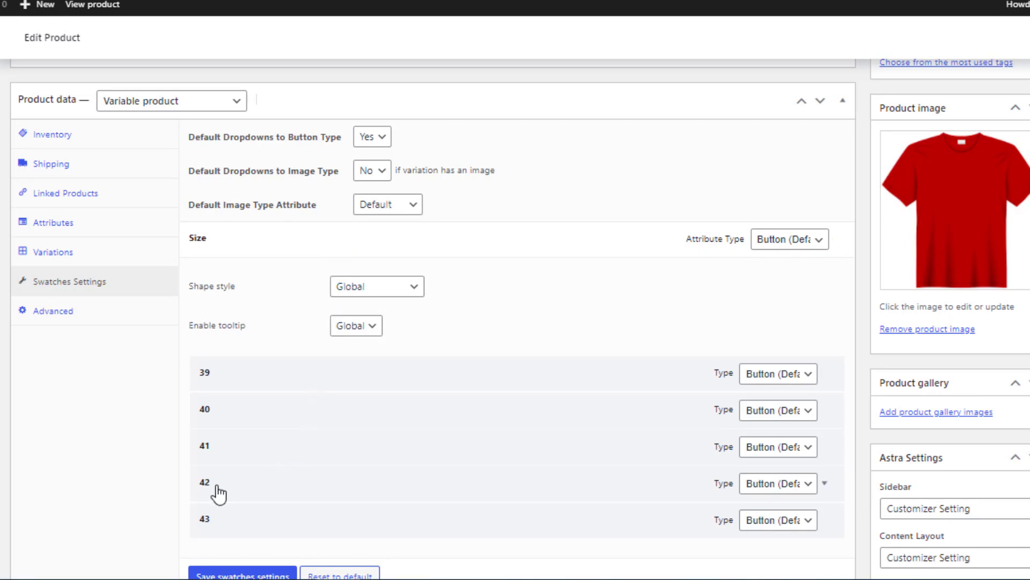
{"action": "left_click", "coordinate": [242, 491]}
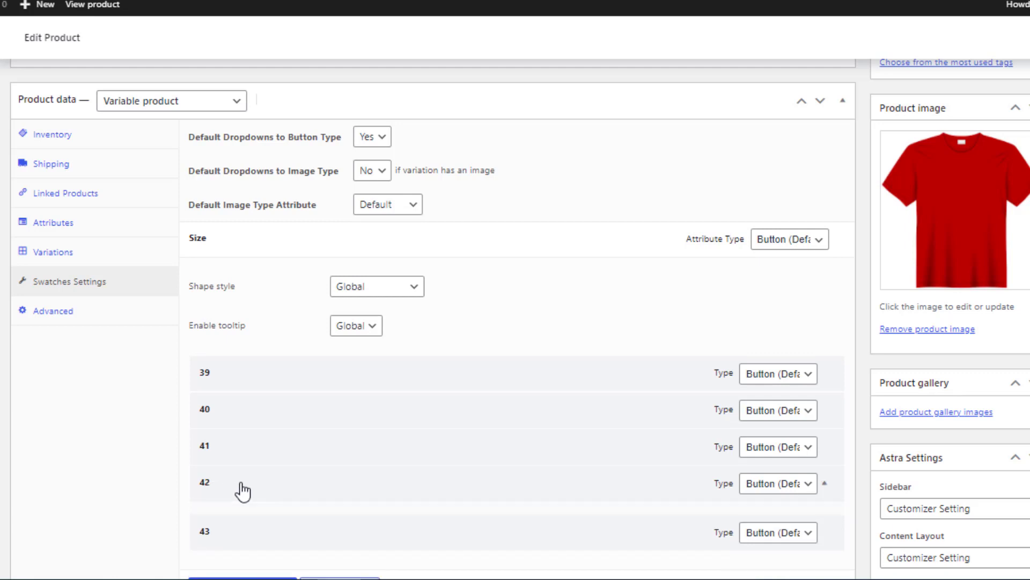
- Set size 42's tooltip to an image of the Nike logo and save the swatch settings
{"action": "scroll", "coordinate": [550, 445], "scroll_direction": "down", "scroll_amount": 3}
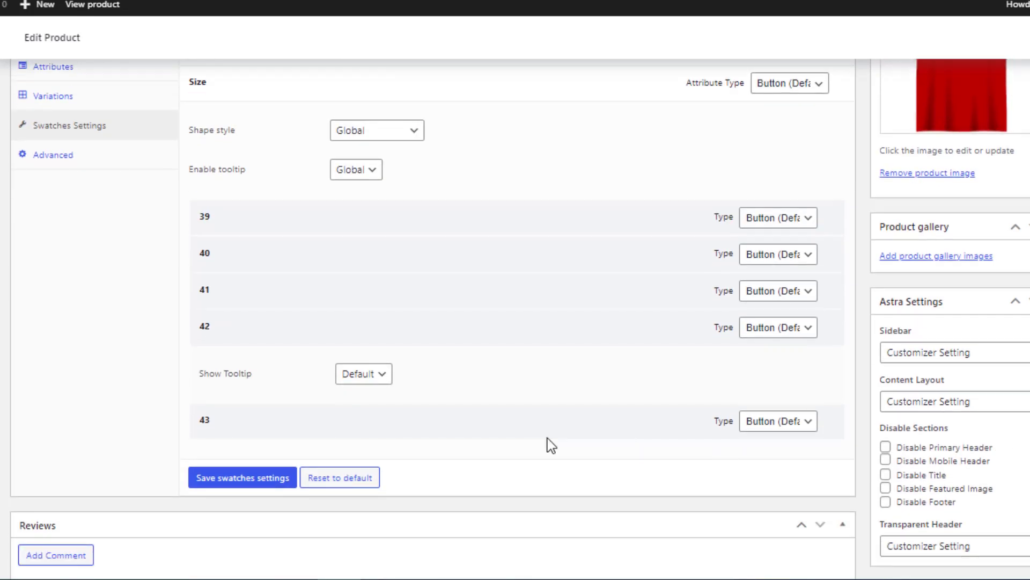
{"action": "left_click", "coordinate": [365, 378]}
{"action": "left_click", "coordinate": [361, 421]}
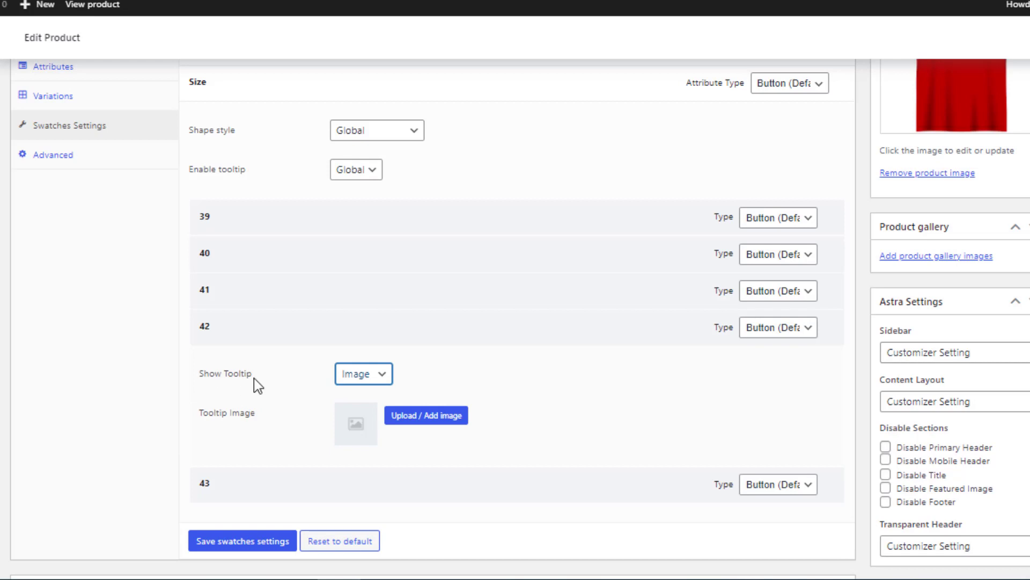
{"action": "left_click", "coordinate": [422, 422]}
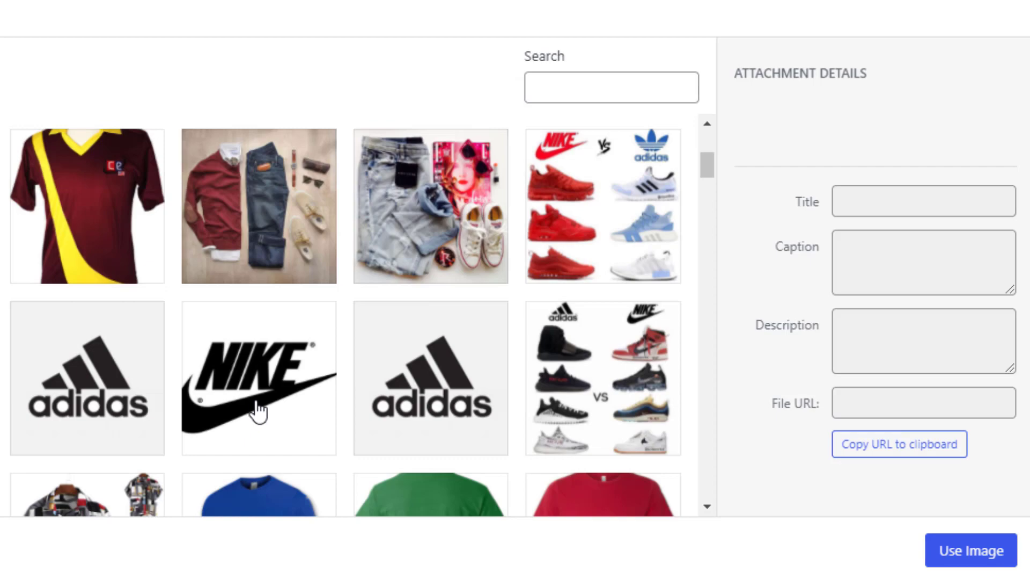
{"action": "left_click", "coordinate": [260, 413]}
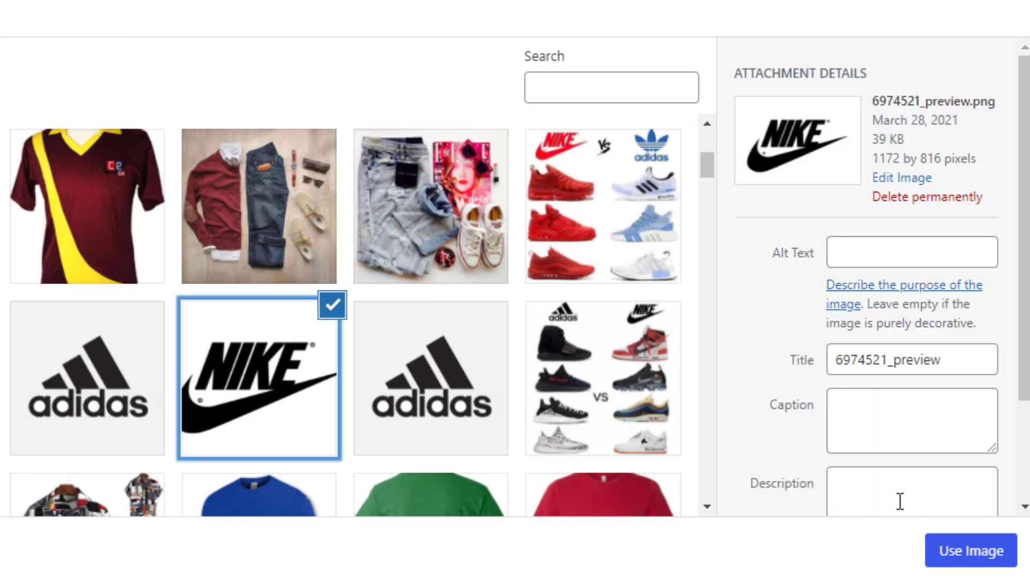
{"action": "left_click", "coordinate": [937, 561]}
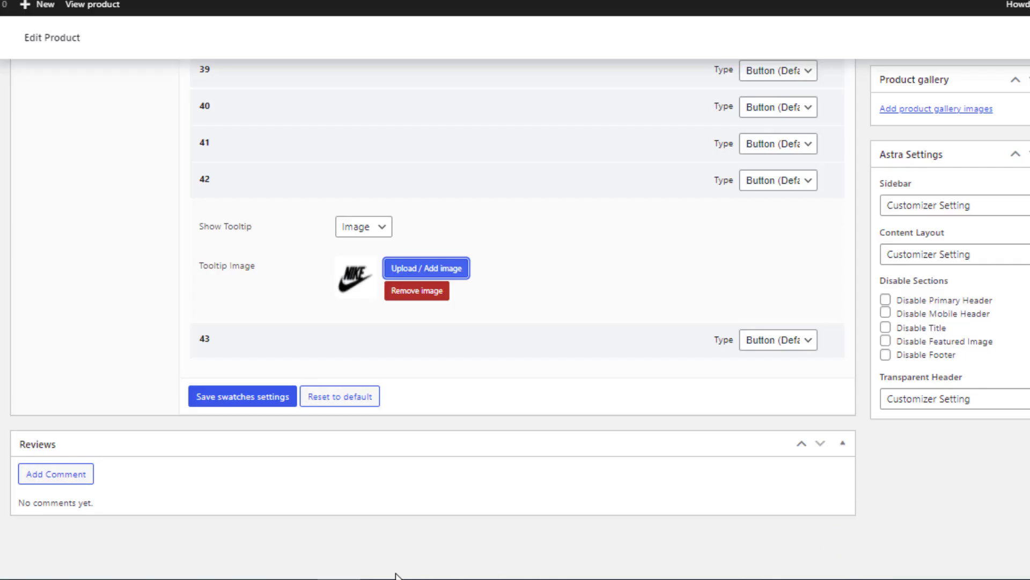
{"action": "left_click", "coordinate": [263, 398]}
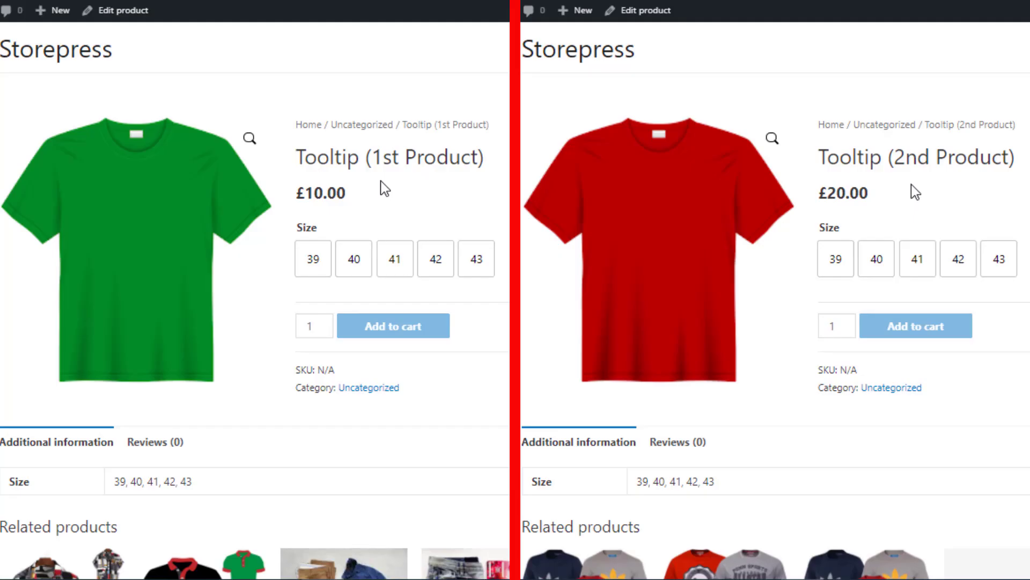
- Reload the storefront pages and check the image tooltips on sizes 41 and 42
{"action": "right_click", "coordinate": [381, 187]}
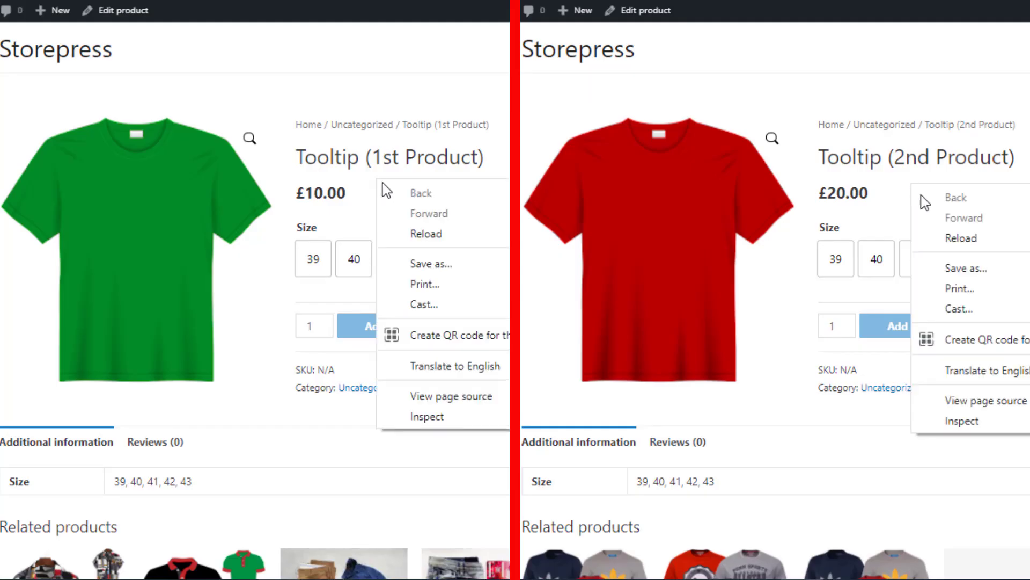
{"action": "left_click", "coordinate": [418, 230]}
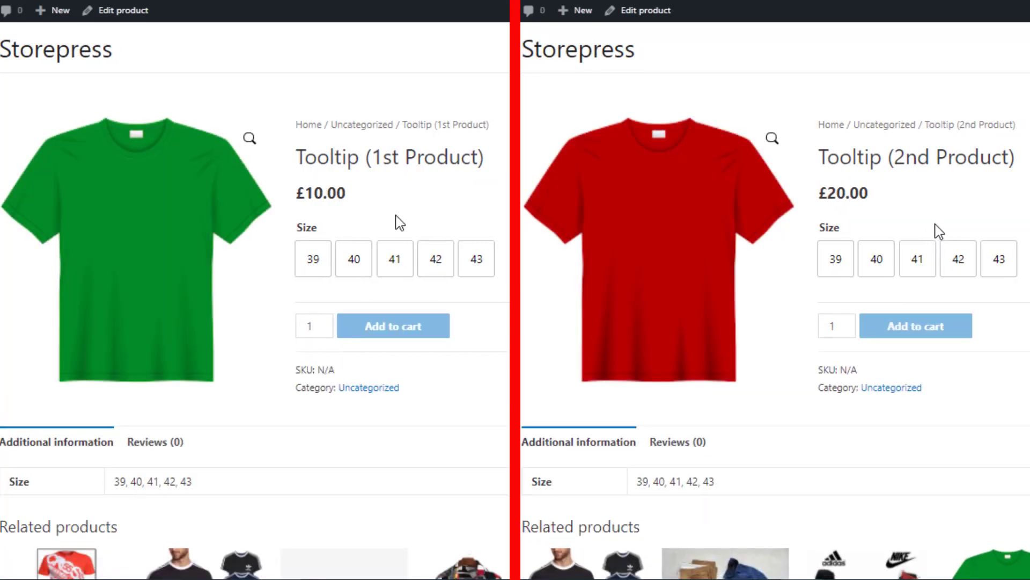
{"action": "mouse_move", "coordinate": [919, 260]}
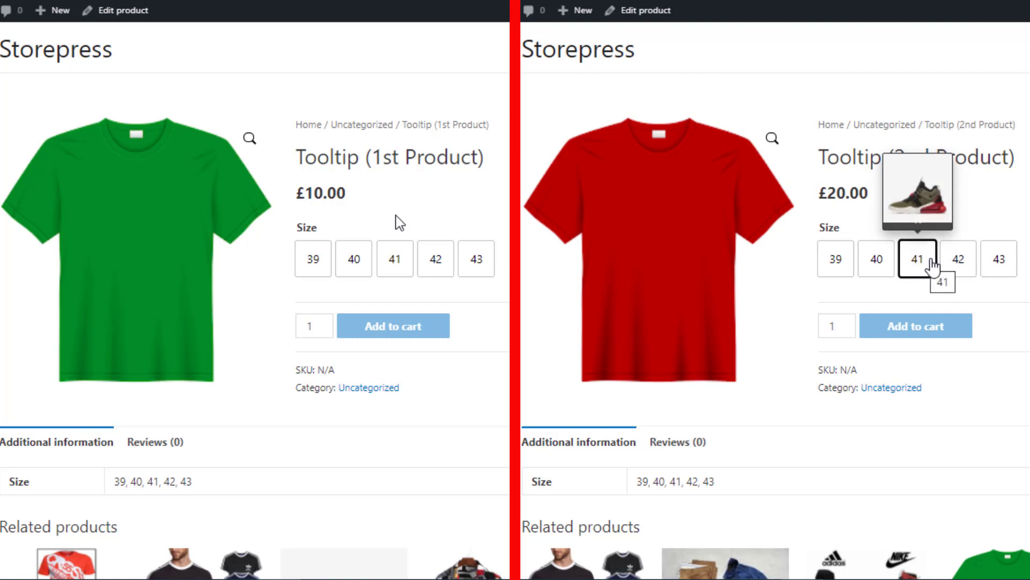
{"action": "mouse_move", "coordinate": [957, 268]}
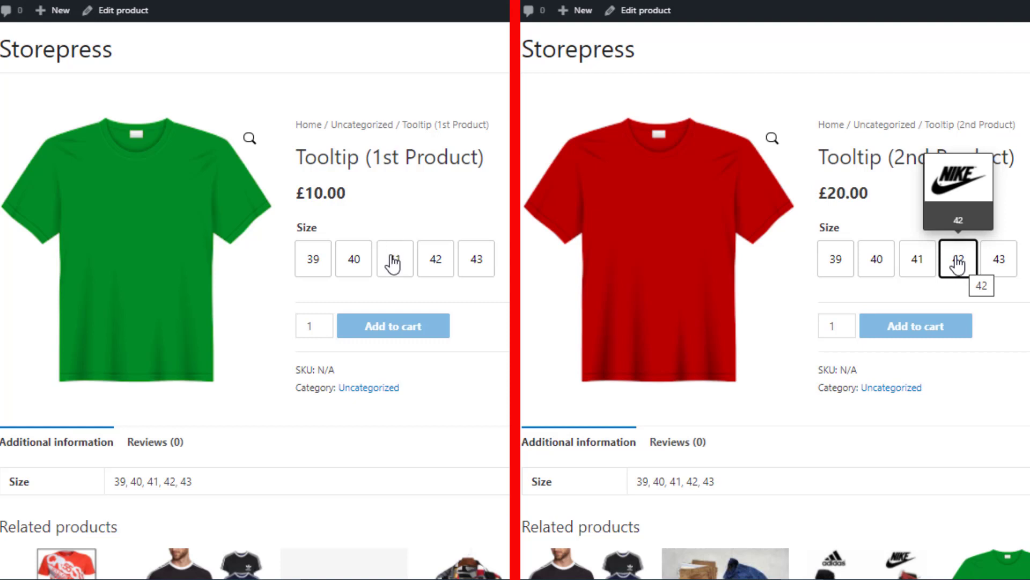
{"action": "mouse_move", "coordinate": [435, 262]}
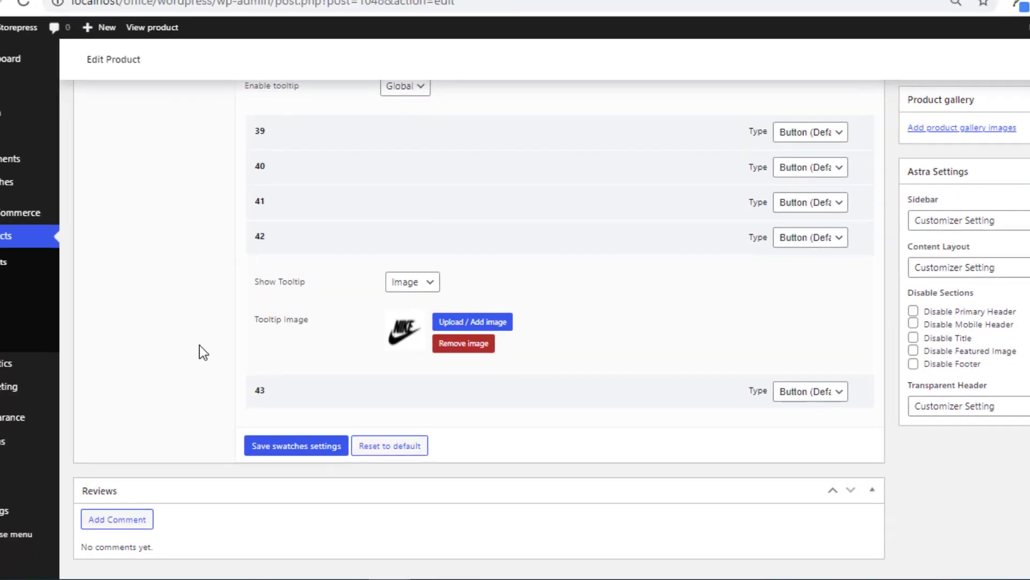
- Uncheck Enable Tooltip in the Variation Swatches settings and save the change
{"action": "left_click", "coordinate": [28, 186]}
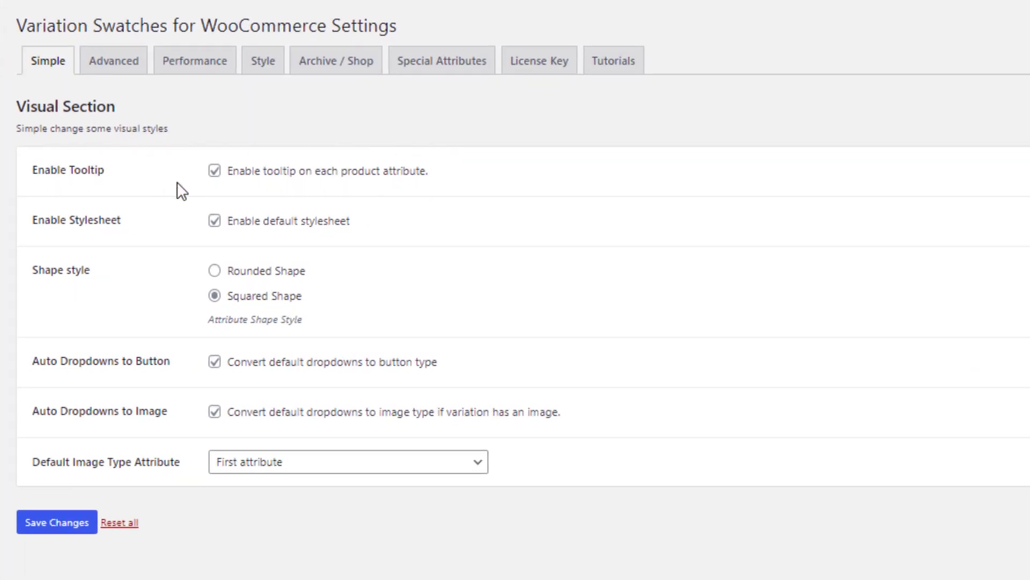
{"action": "left_click", "coordinate": [217, 176]}
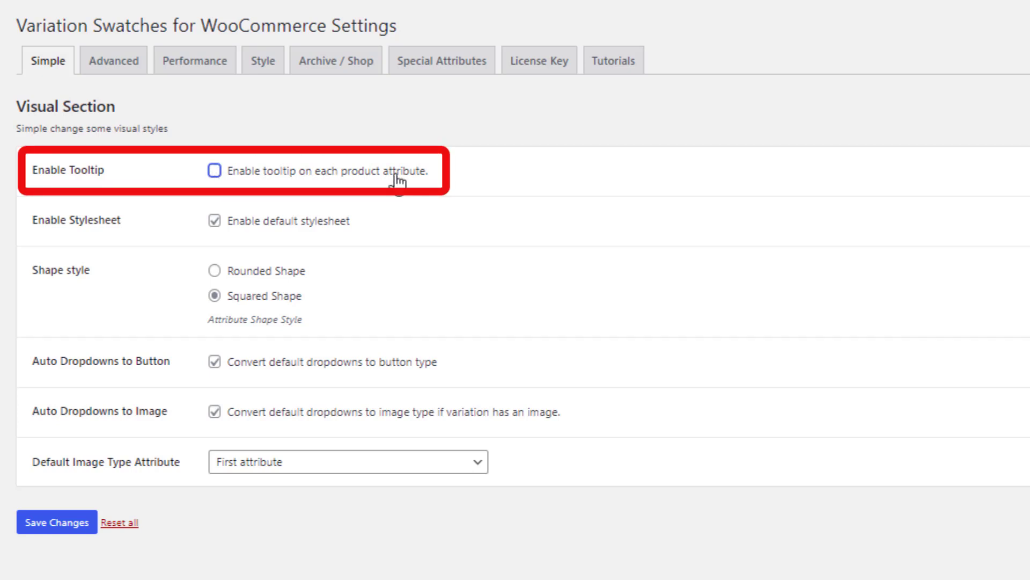
{"action": "left_click", "coordinate": [80, 531]}
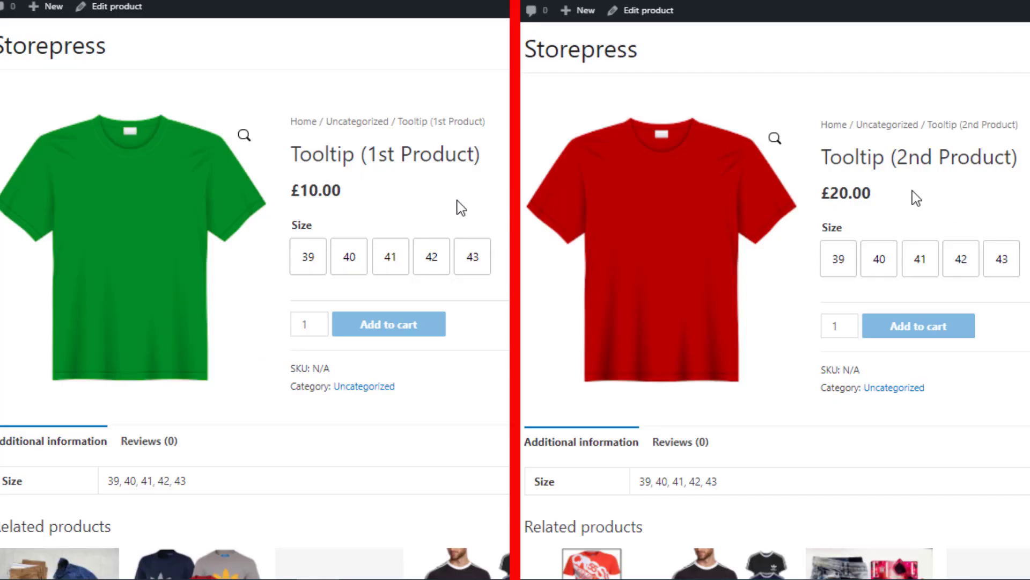
- Reload both storefront product pages
{"action": "right_click", "coordinate": [431, 203]}
{"action": "right_click", "coordinate": [907, 188]}
{"action": "left_click", "coordinate": [964, 243]}
{"action": "left_click", "coordinate": [495, 256]}
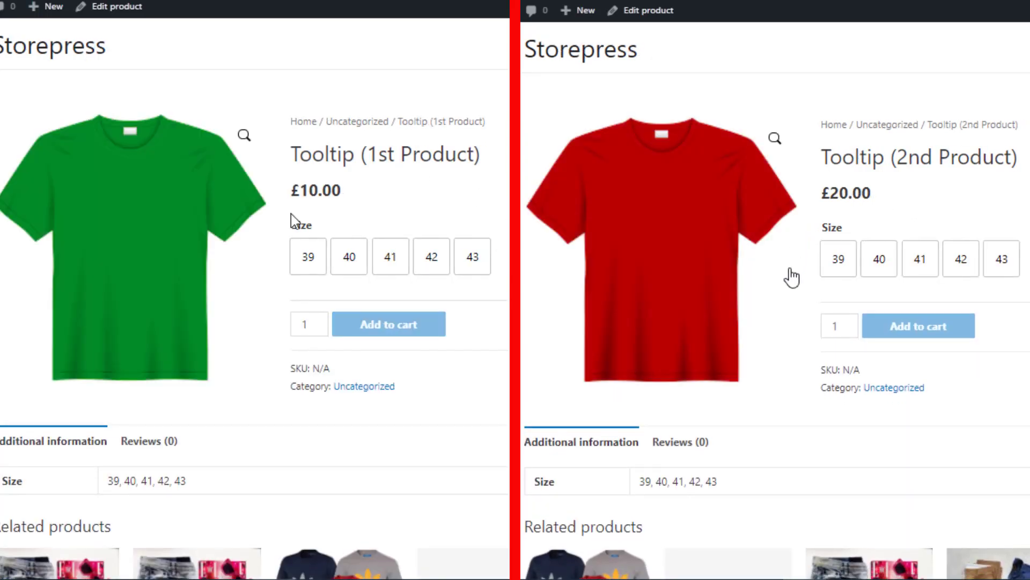
- Select sizes 39, 40, 41 and 42 on both products to confirm no tooltips appear
{"action": "left_click", "coordinate": [309, 263]}
{"action": "left_click", "coordinate": [845, 271]}
{"action": "left_click", "coordinate": [343, 266]}
{"action": "left_click", "coordinate": [881, 271]}
{"action": "left_click", "coordinate": [381, 265]}
{"action": "left_click", "coordinate": [920, 271]}
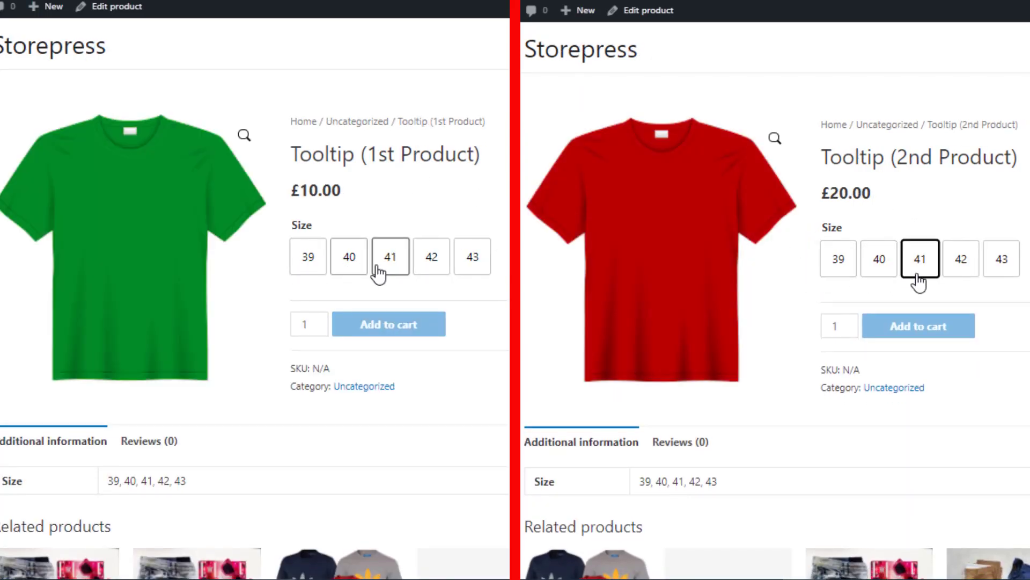
{"action": "left_click", "coordinate": [437, 266]}
{"action": "left_click", "coordinate": [965, 272]}
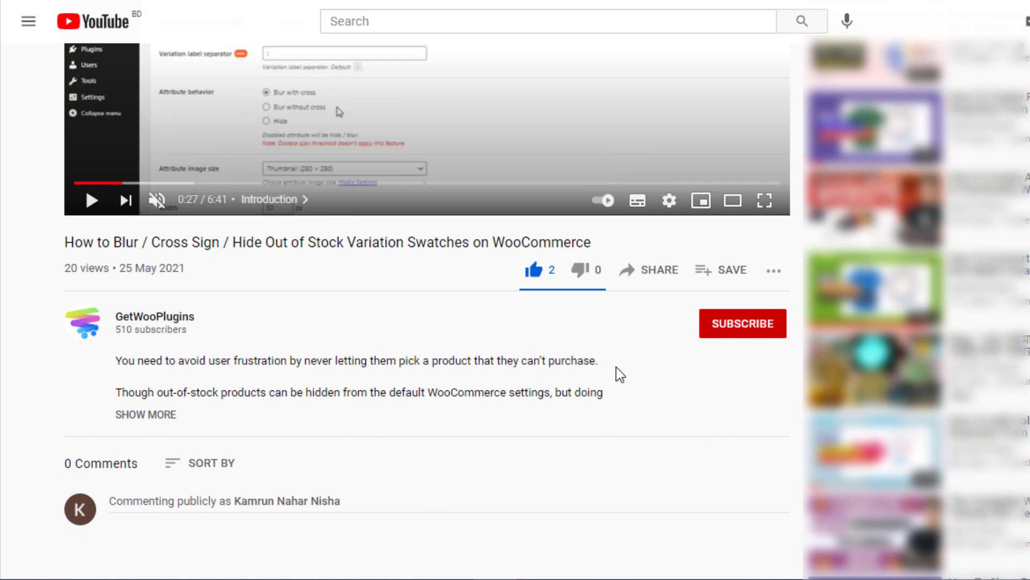
- Subscribe to GetWooPlugins with All notifications, then start a comment on the video
{"action": "left_click", "coordinate": [731, 330]}
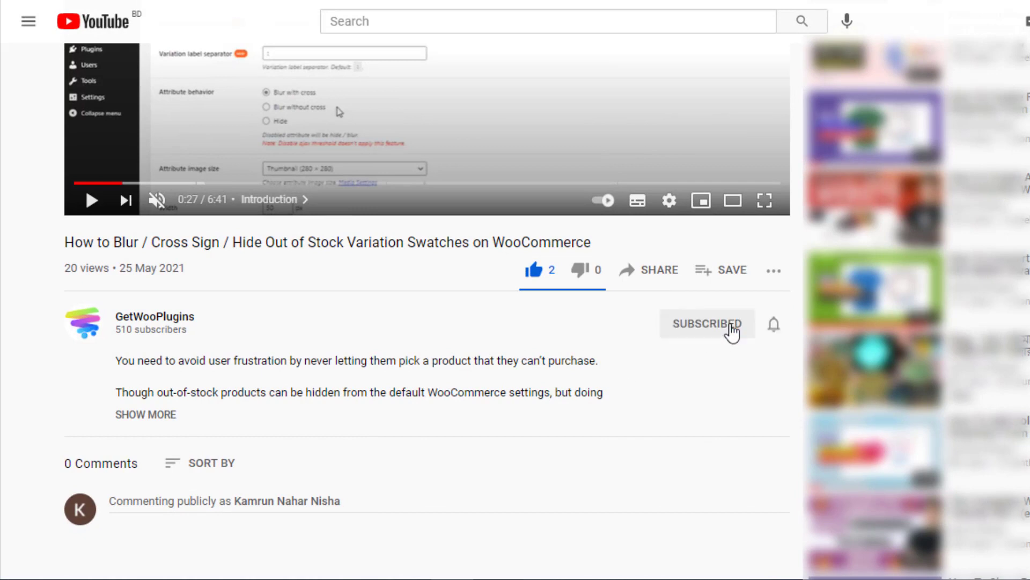
{"action": "left_click", "coordinate": [771, 326]}
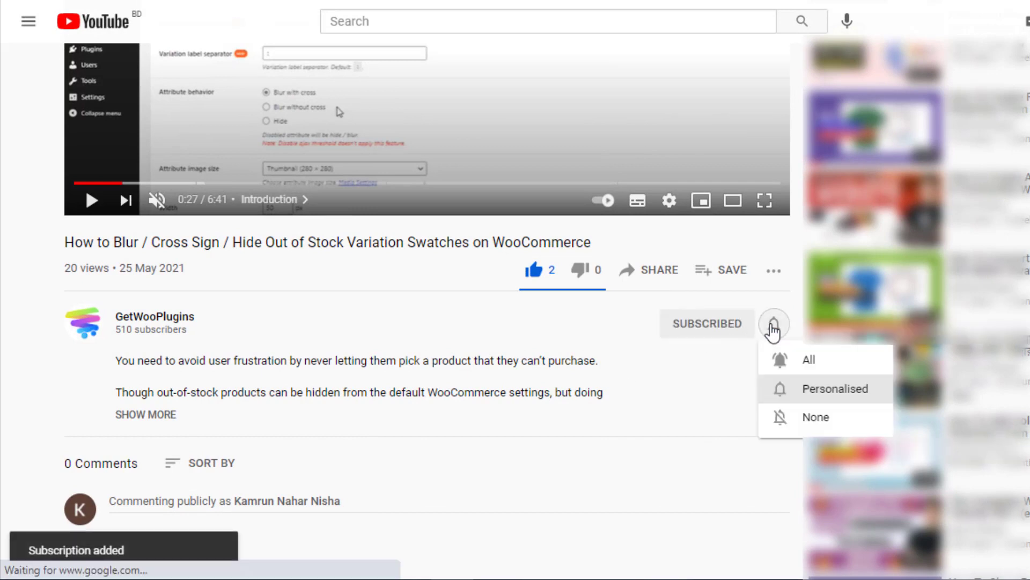
{"action": "left_click", "coordinate": [773, 355]}
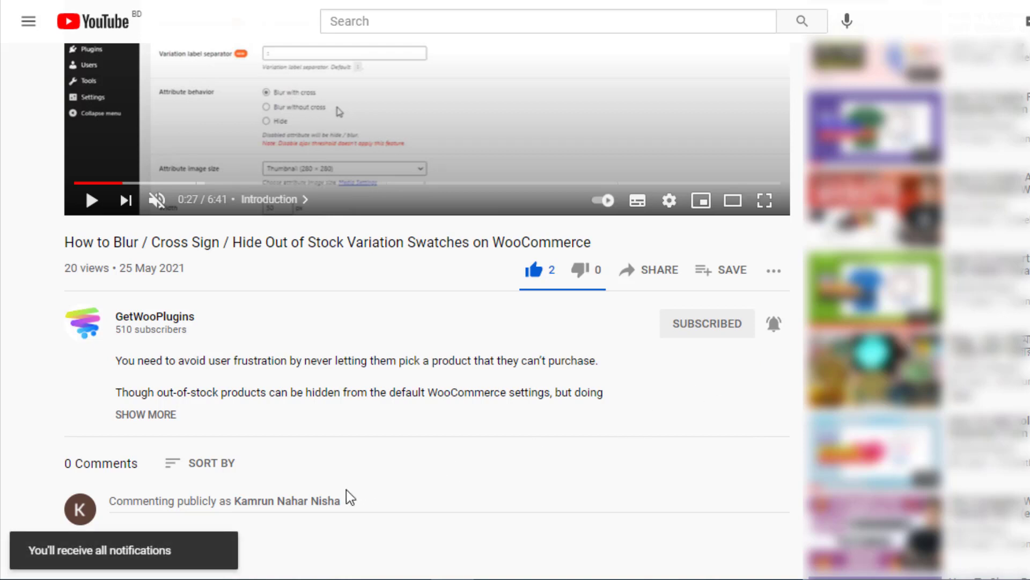
{"action": "left_click", "coordinate": [249, 505]}
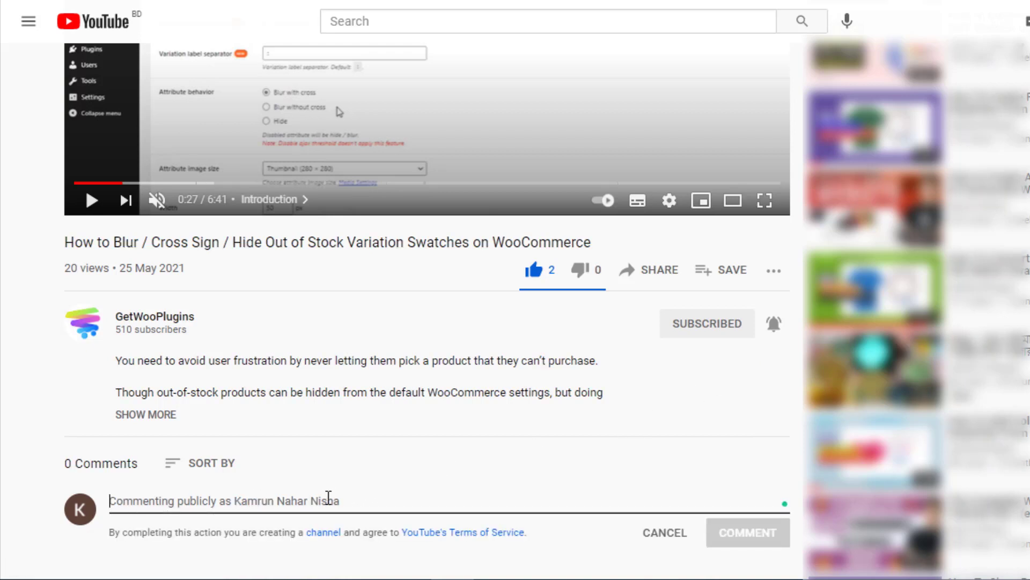